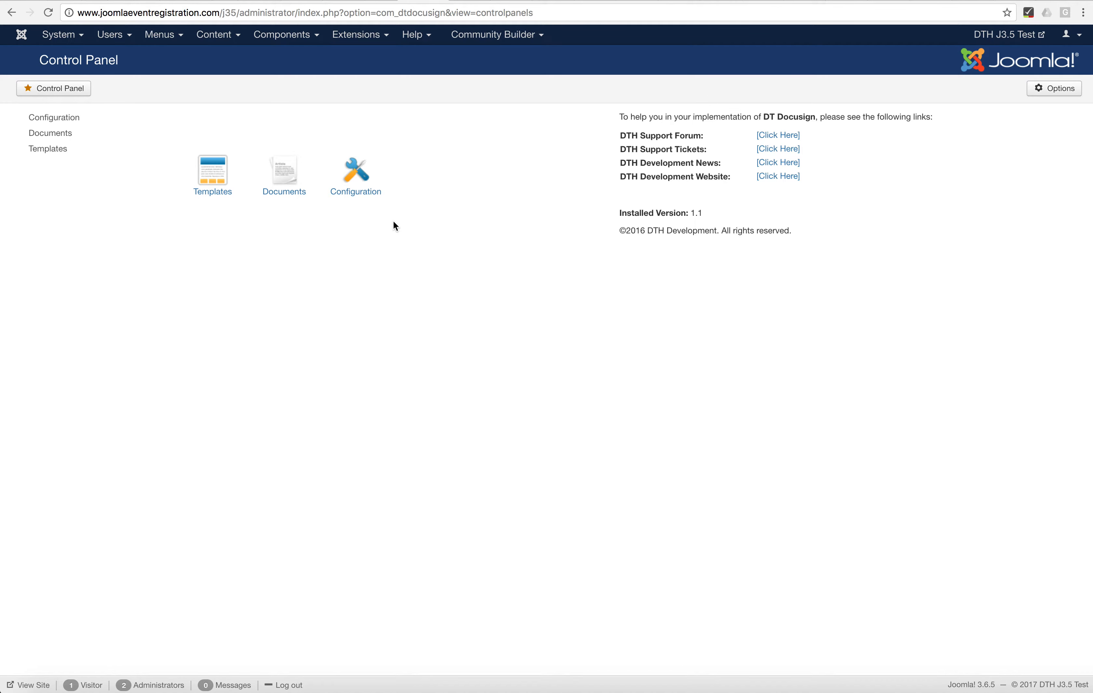
Step: Open the DT Docusign configuration, switch to DocuSign Admin, and examine the account's API and integrator key information
click(360, 189)
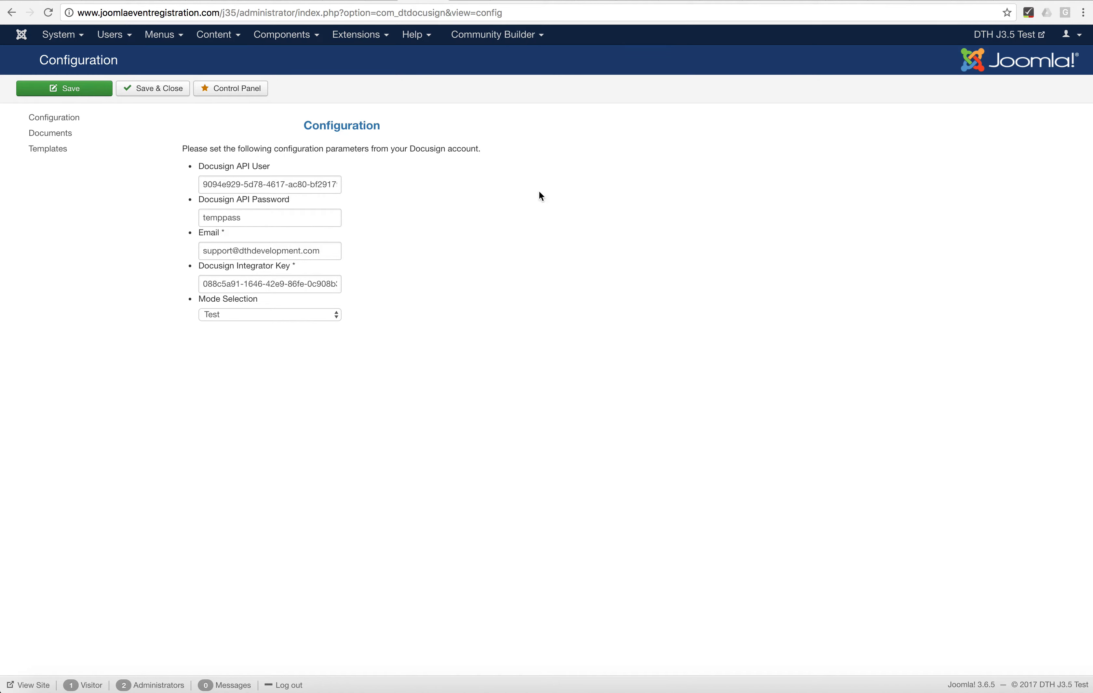
click(1009, 1)
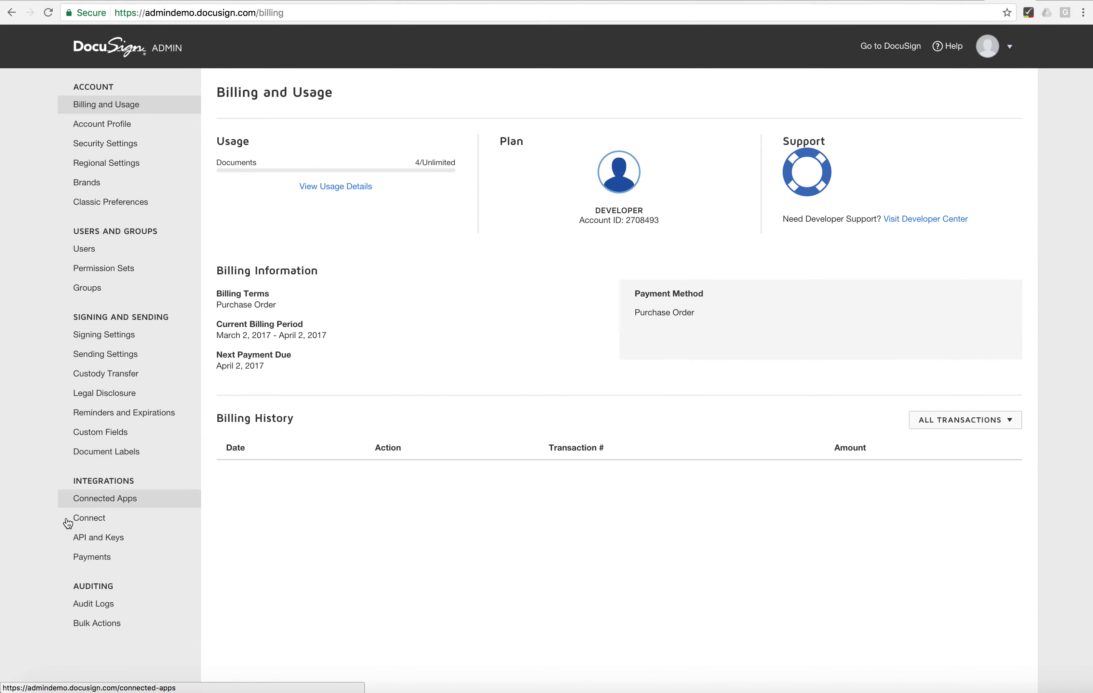
click(101, 542)
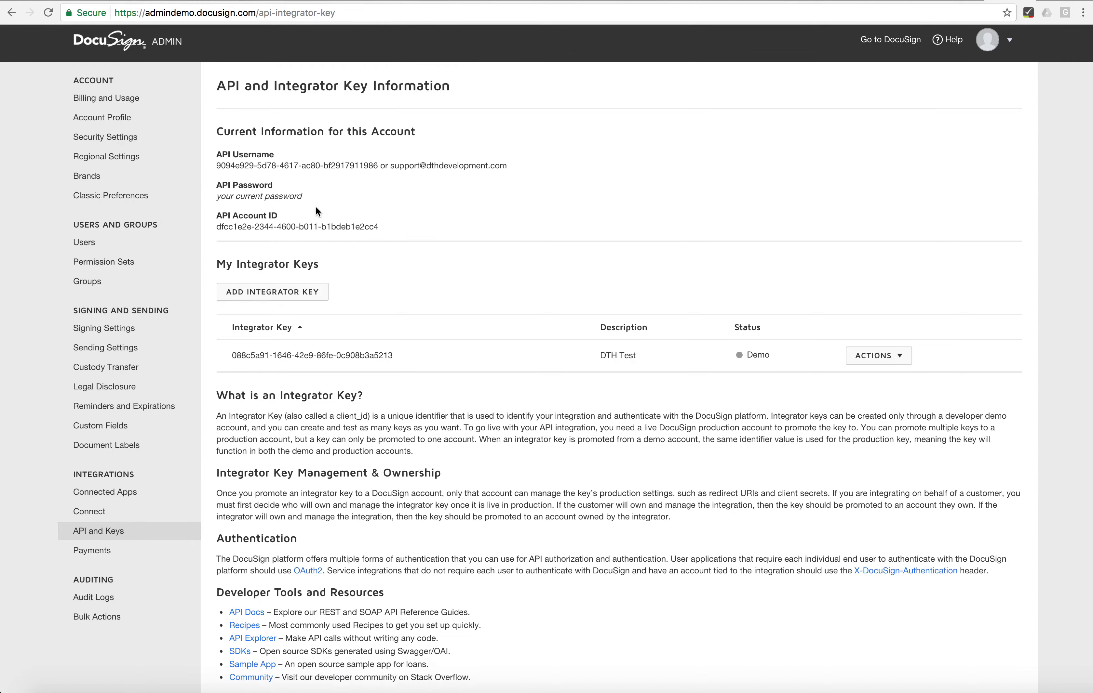
scroll(317, 209, down, 2)
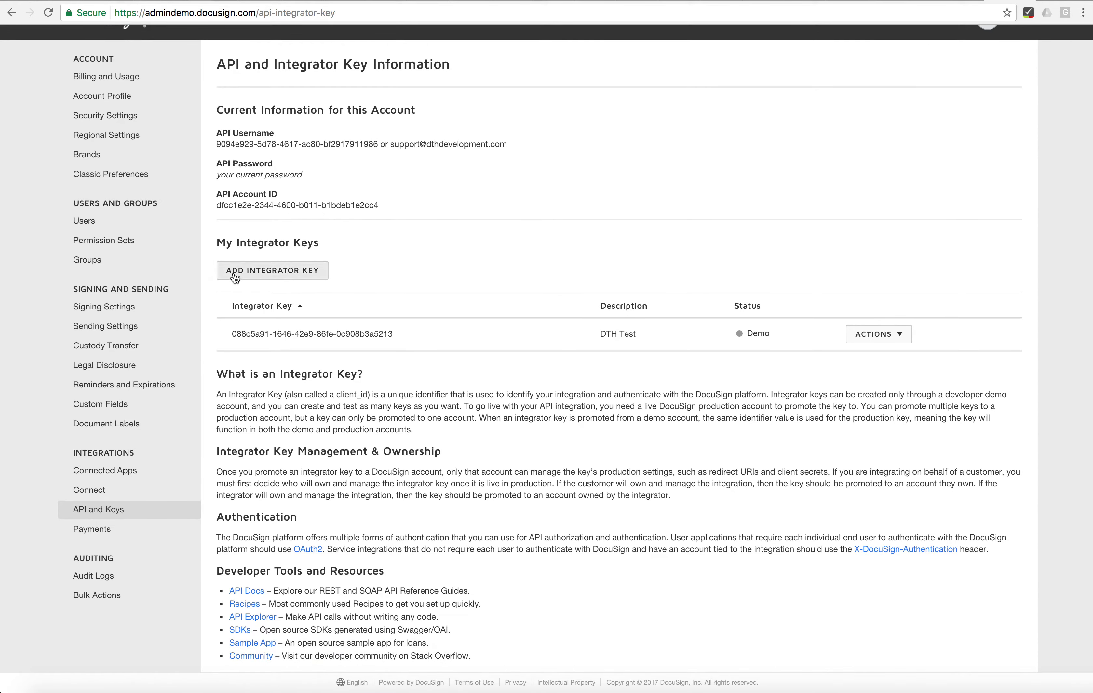
scroll(447, 300, up, 2)
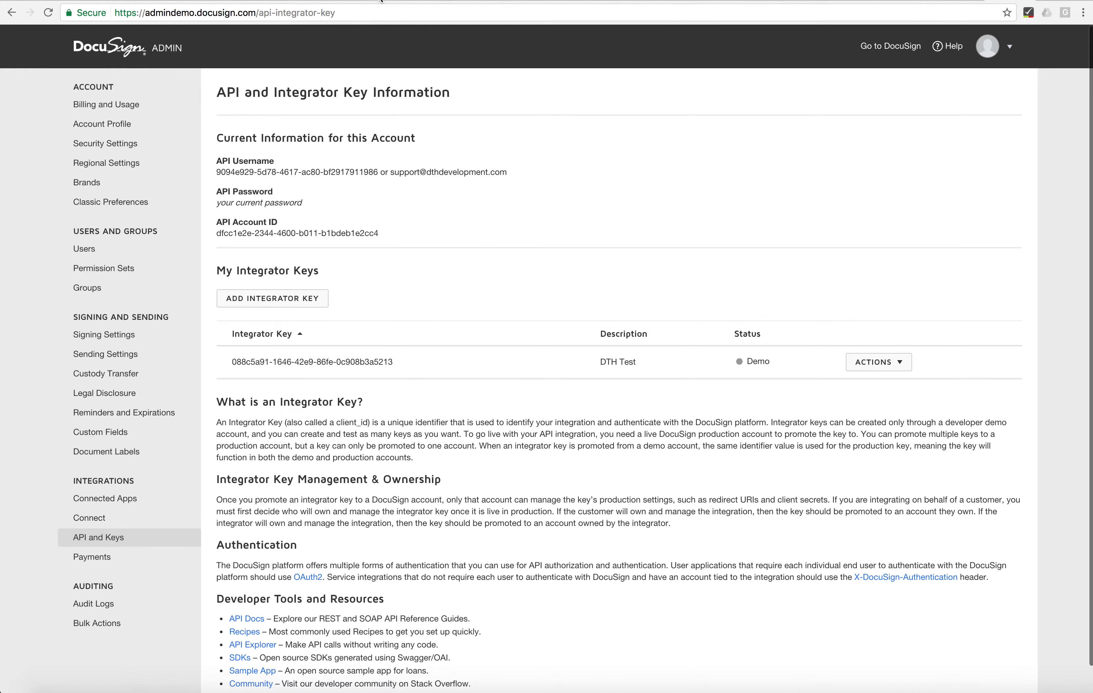
Step: Return to the Joomla DT Docusign configuration, keep its mode on Test, and save the configuration
click(380, 1)
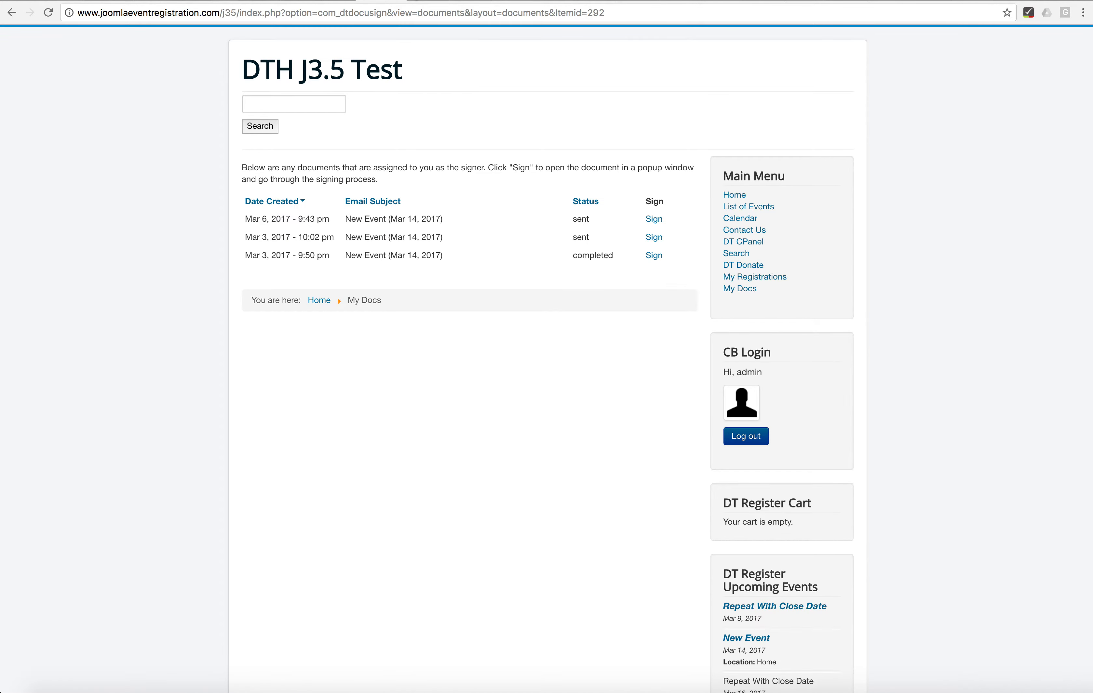
click(405, 1)
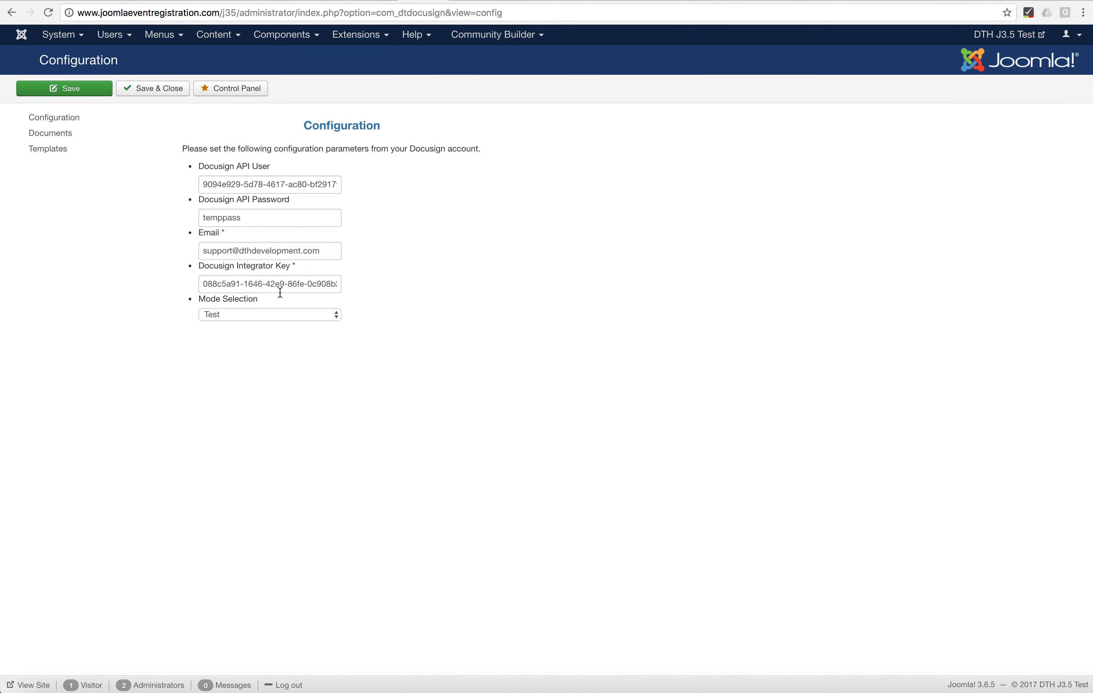
click(260, 316)
click(259, 316)
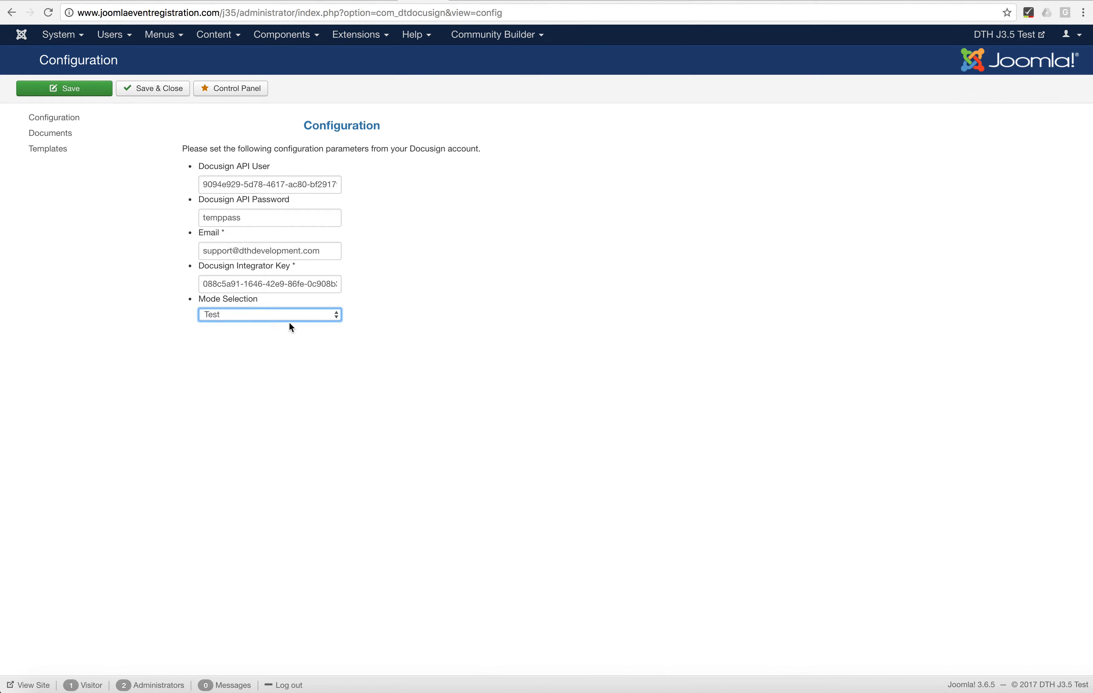
click(149, 92)
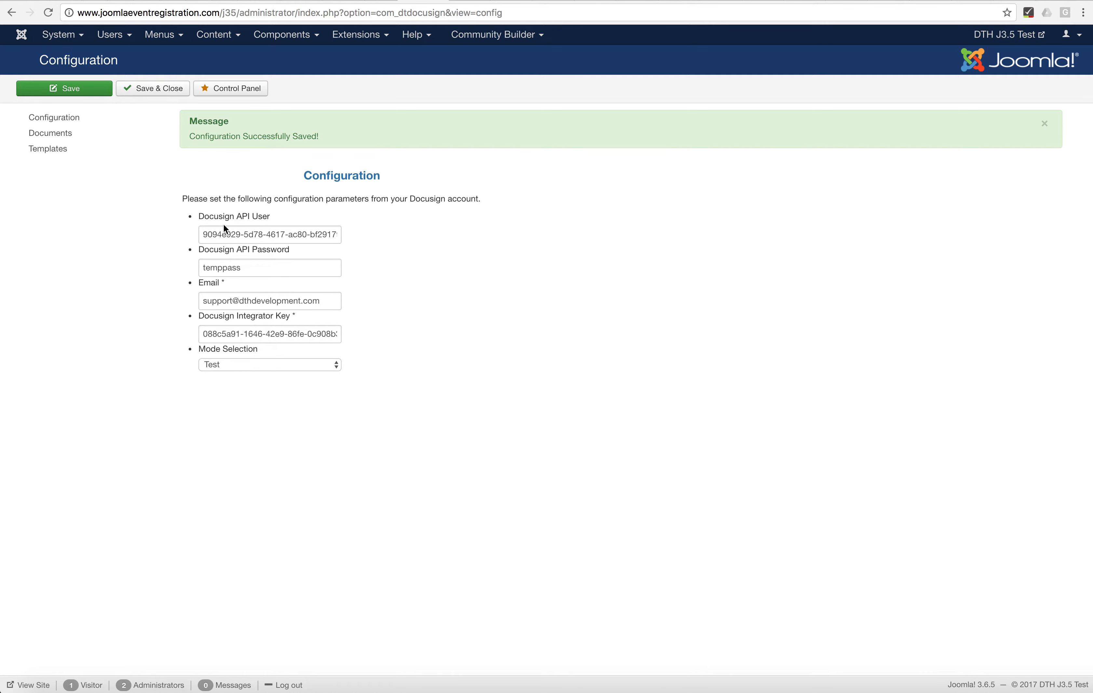
Step: Open the Reference Form template in the embedded DocuSign editor, examine its description and document upload options, and close the editor
click(67, 152)
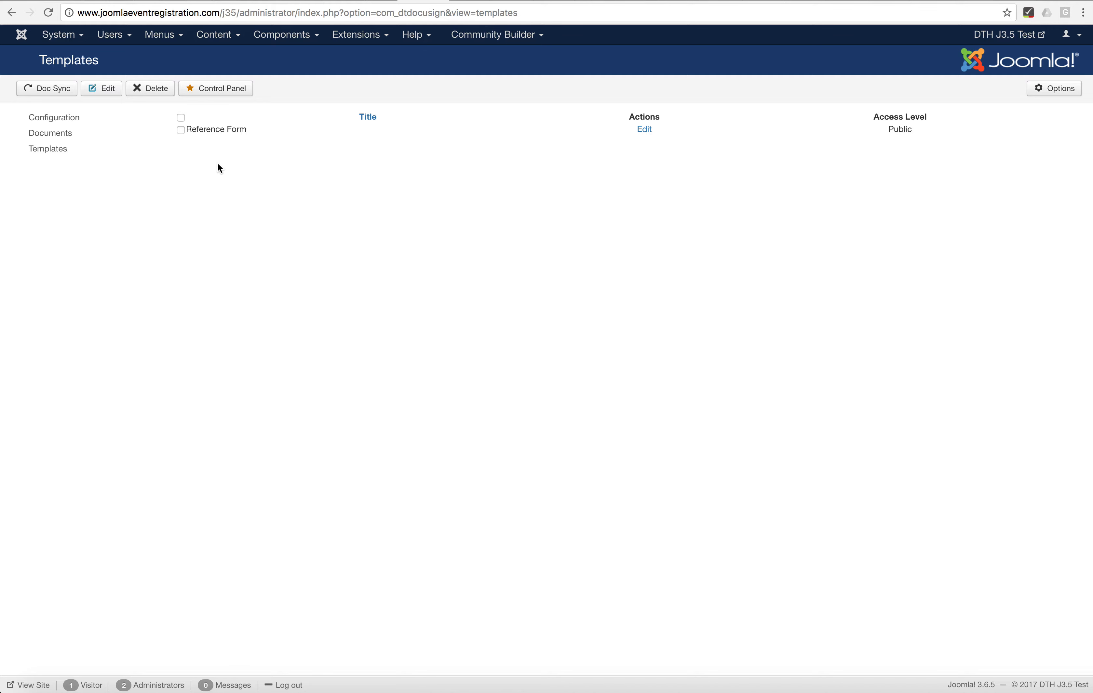
click(182, 131)
click(644, 130)
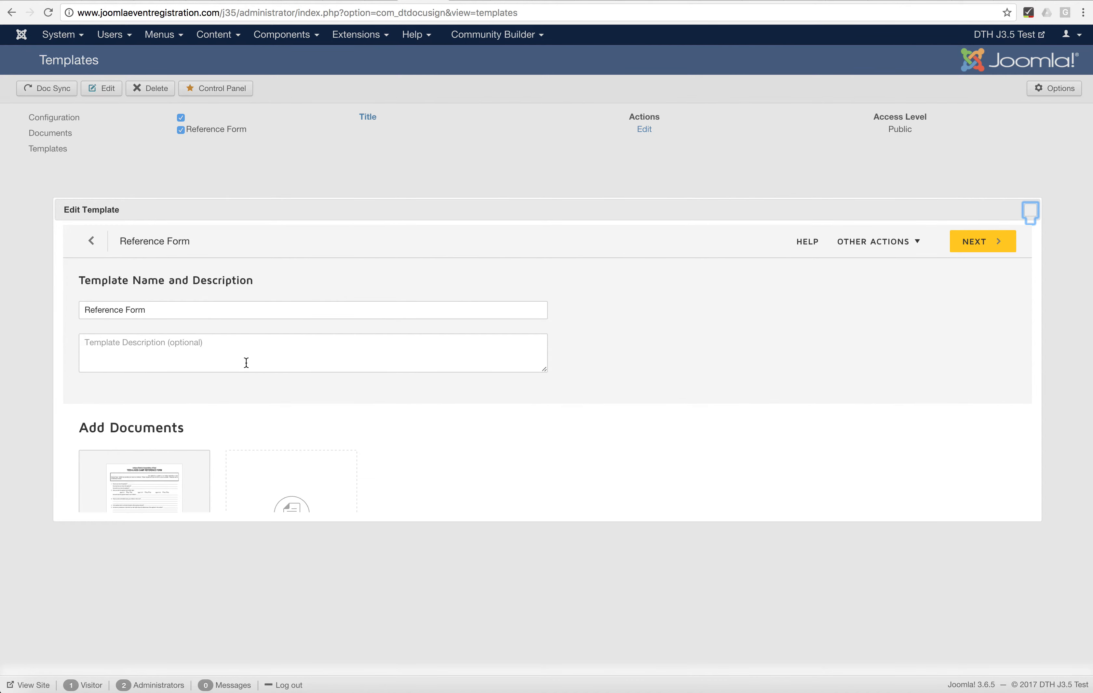
scroll(501, 419, down, 4)
scroll(501, 421, down, 1)
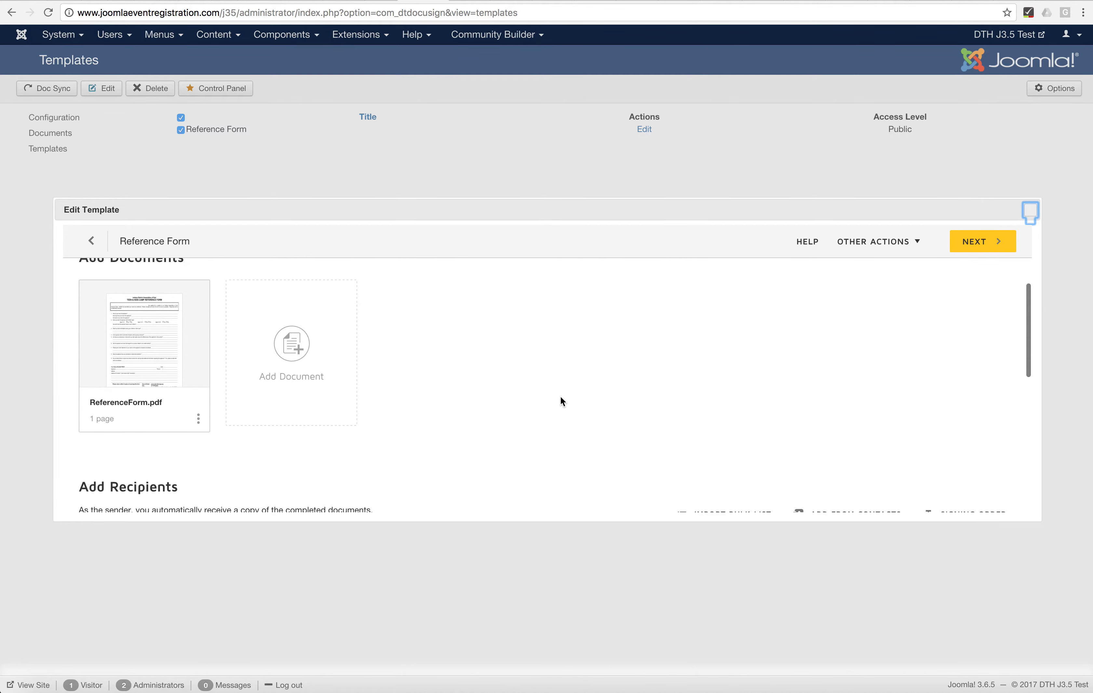
scroll(560, 398, up, 5)
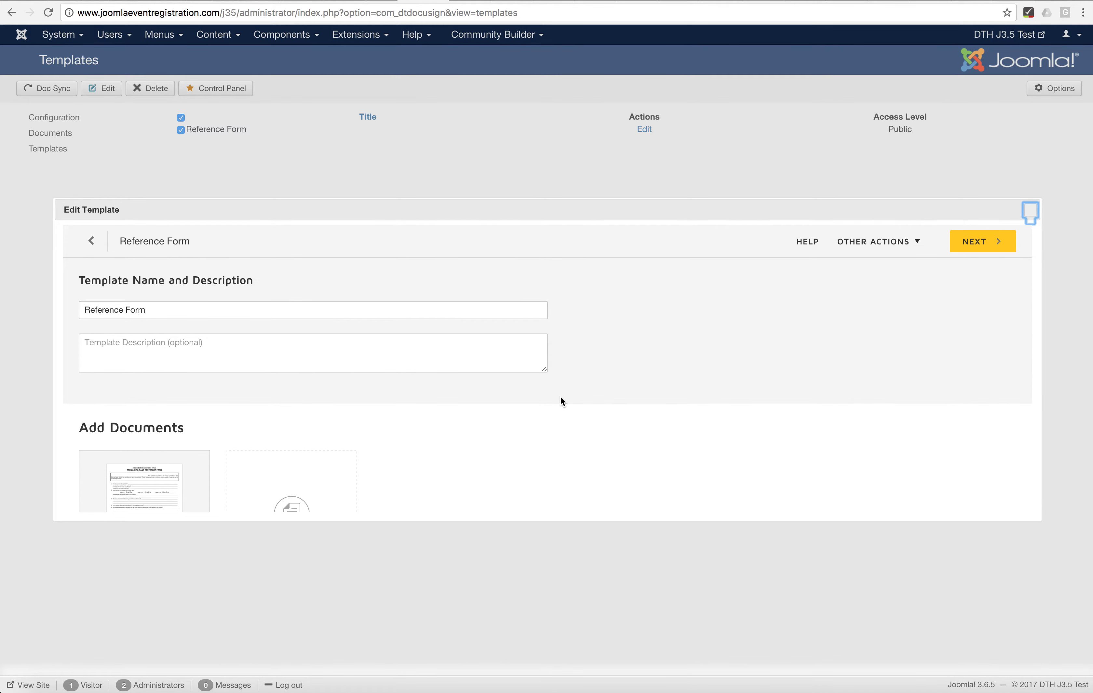
scroll(606, 393, down, 5)
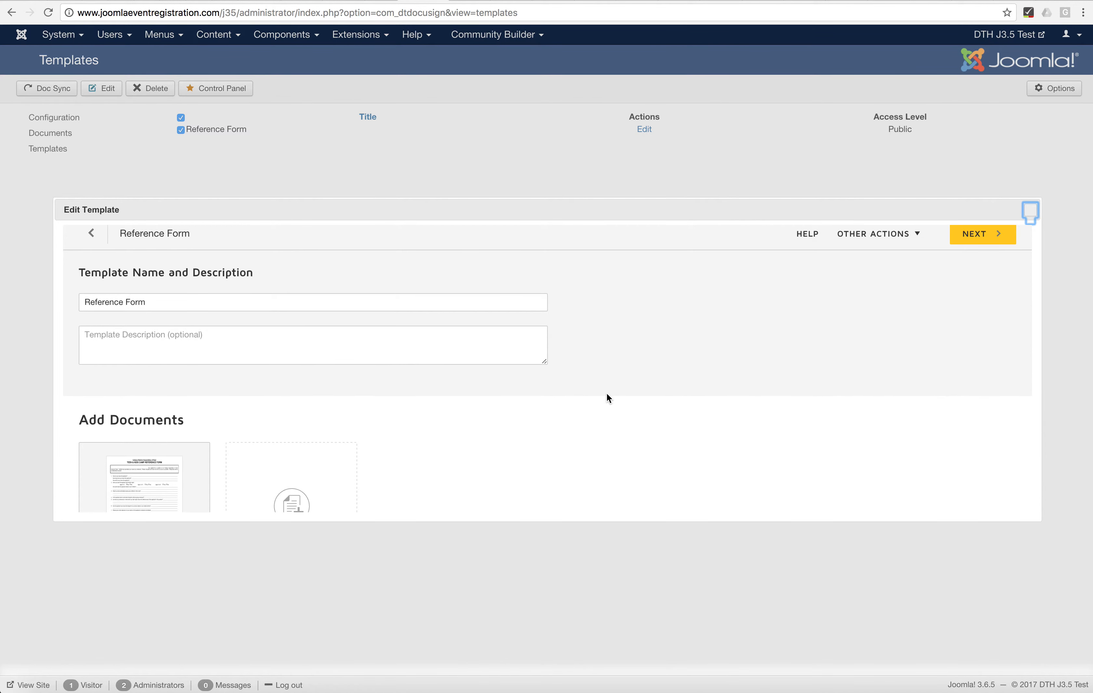
click(316, 393)
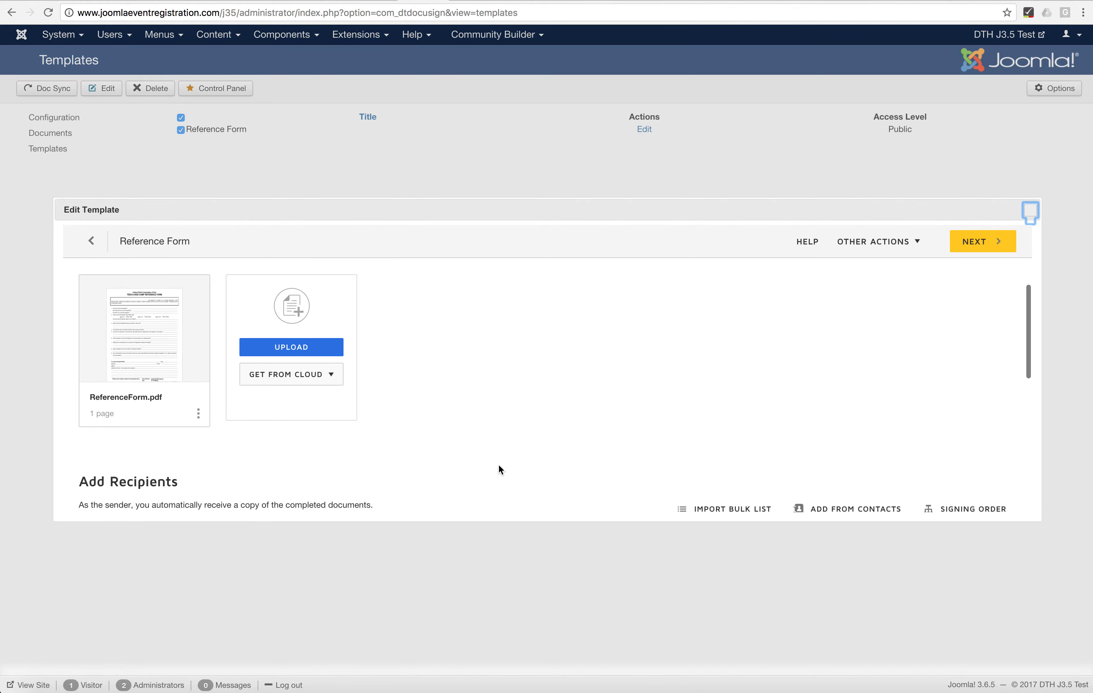
scroll(571, 426, up, 5)
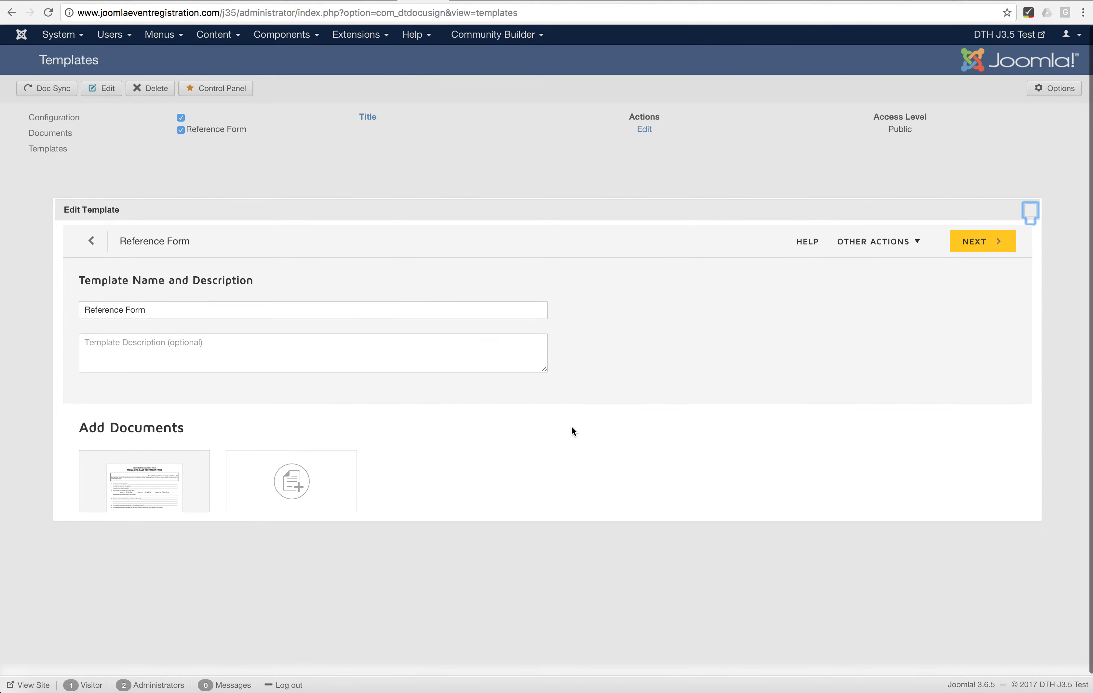
click(1031, 212)
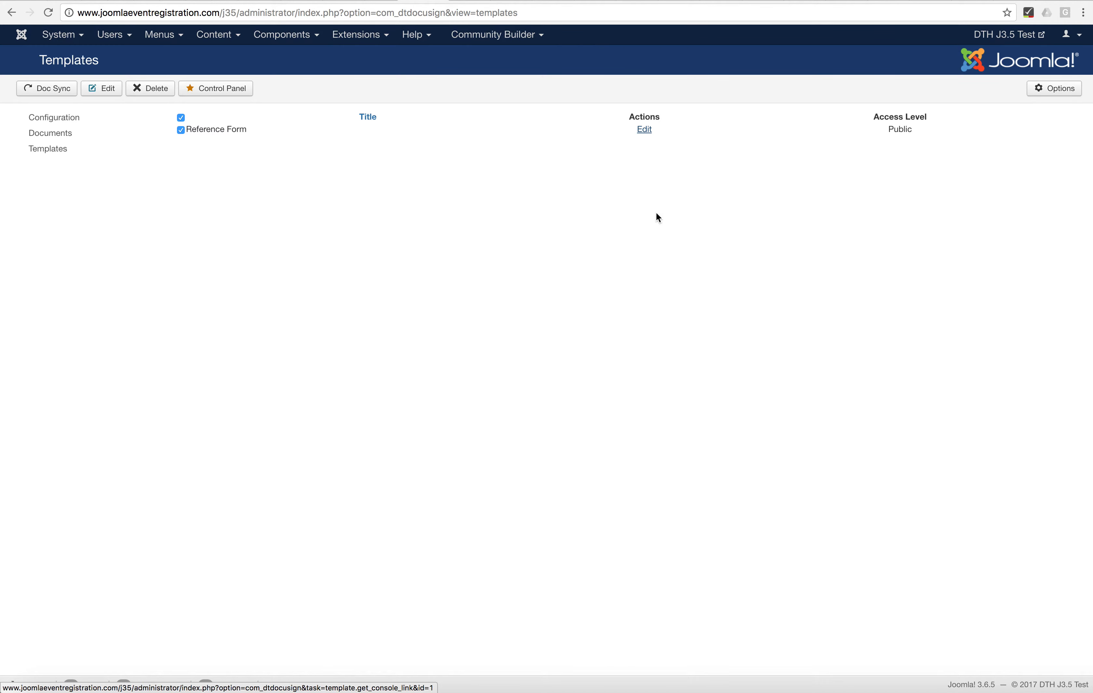
click(656, 214)
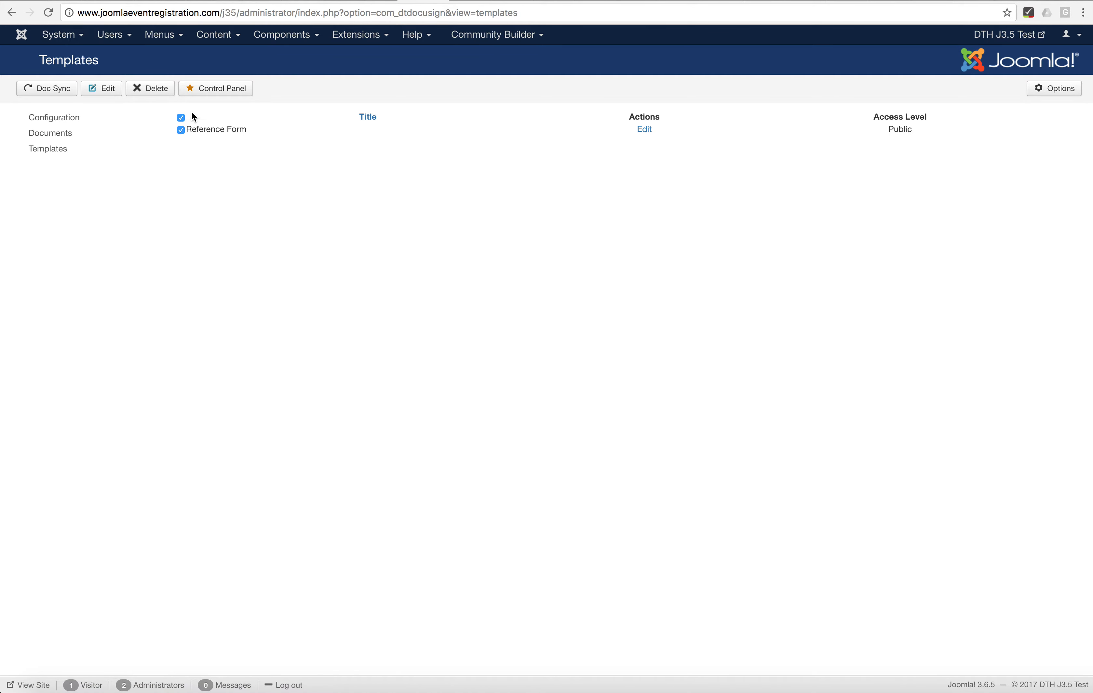
Step: Open the Reference Form template's settings, review the access levels, and map the Joomla username field to the Address field
click(112, 94)
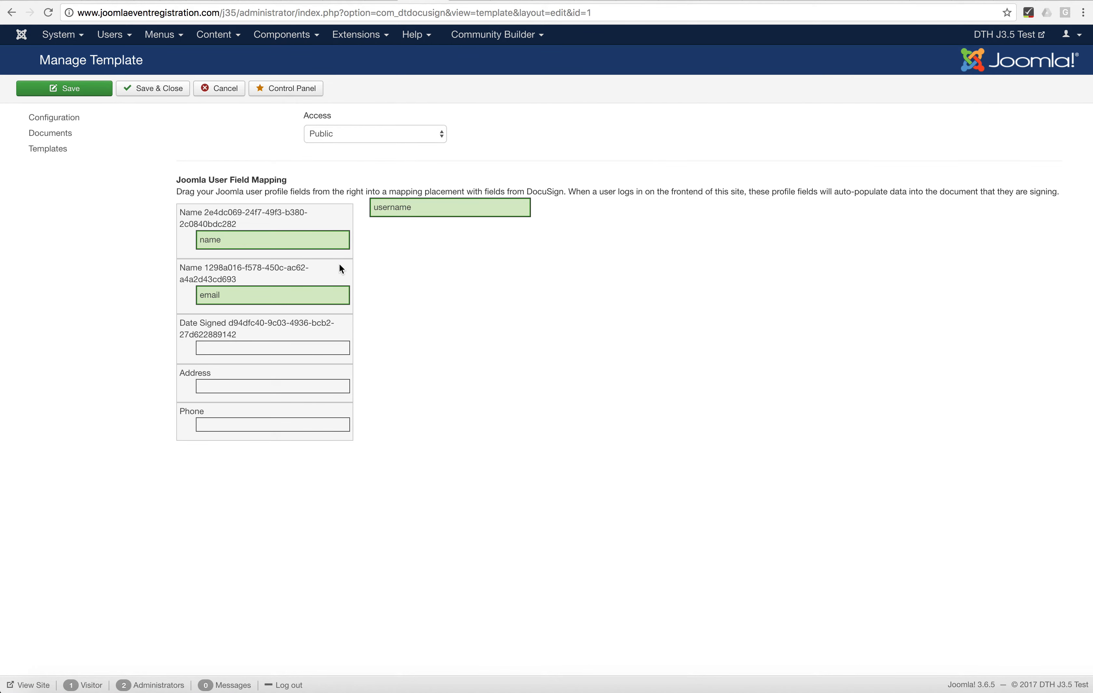
click(346, 134)
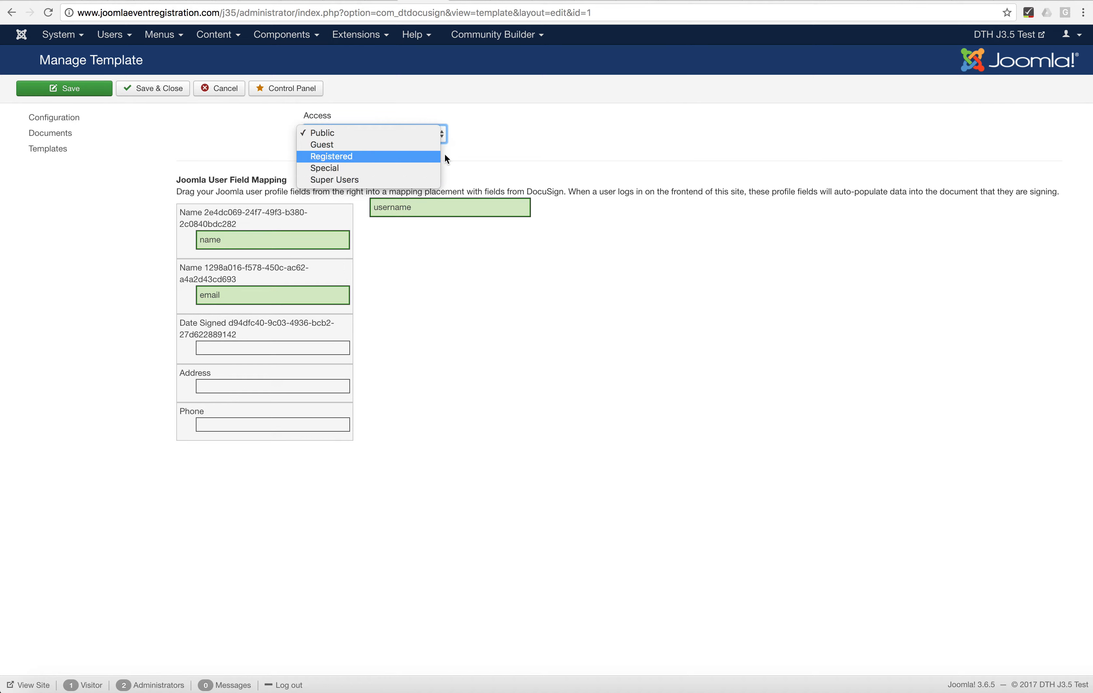
click(474, 148)
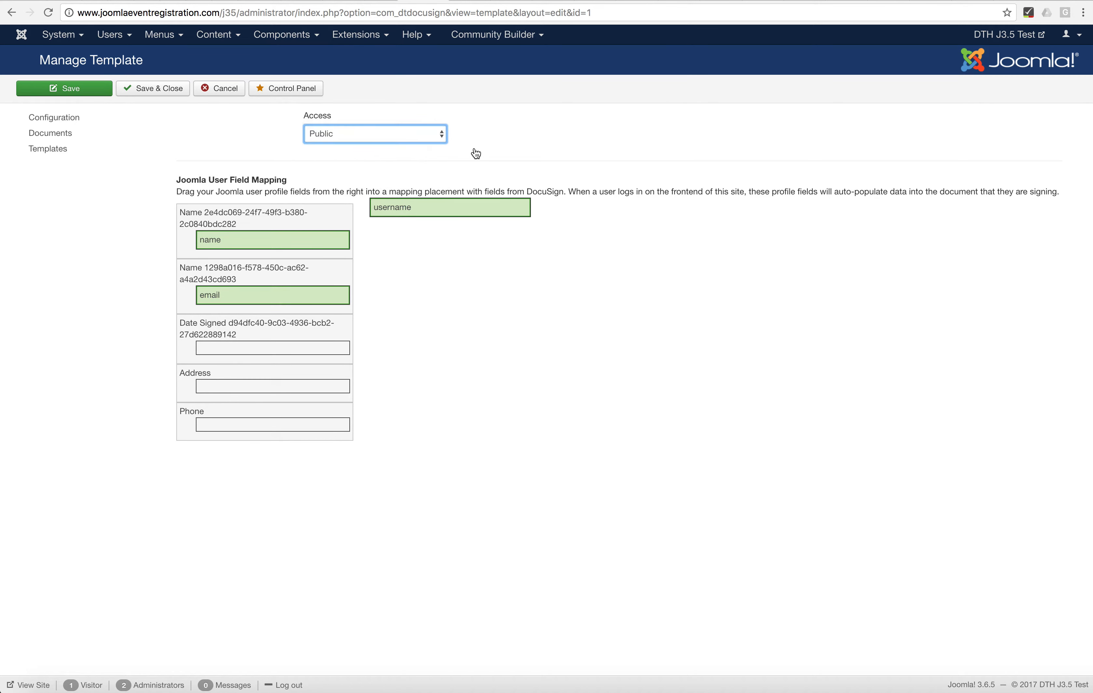
click(475, 151)
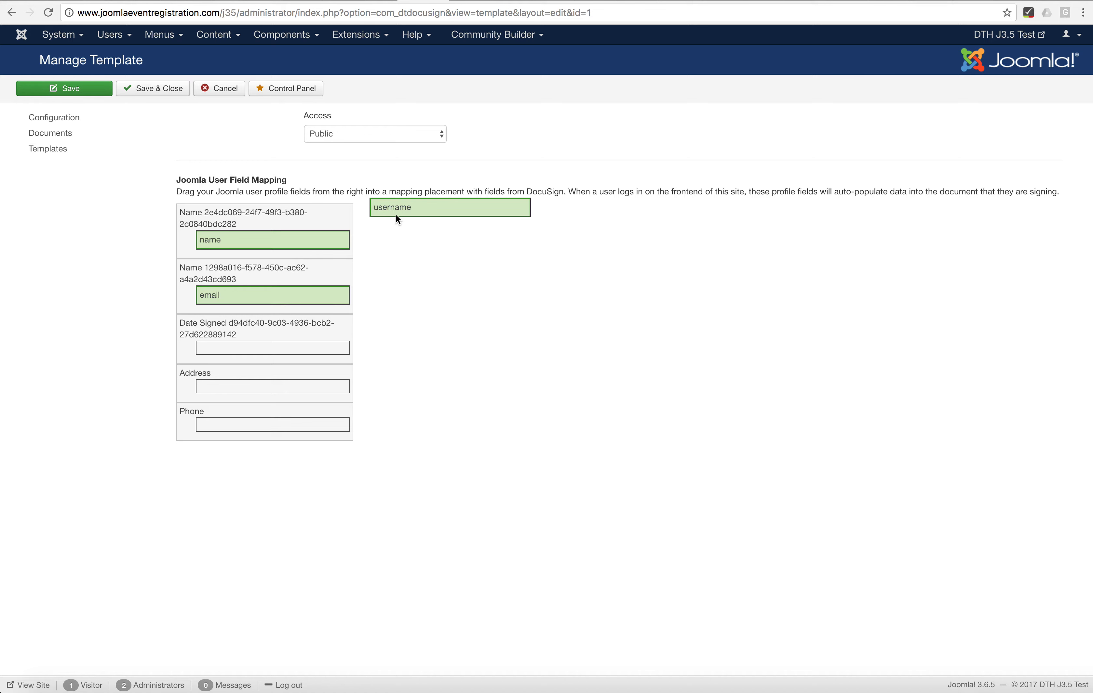
drag(390, 209, 421, 225)
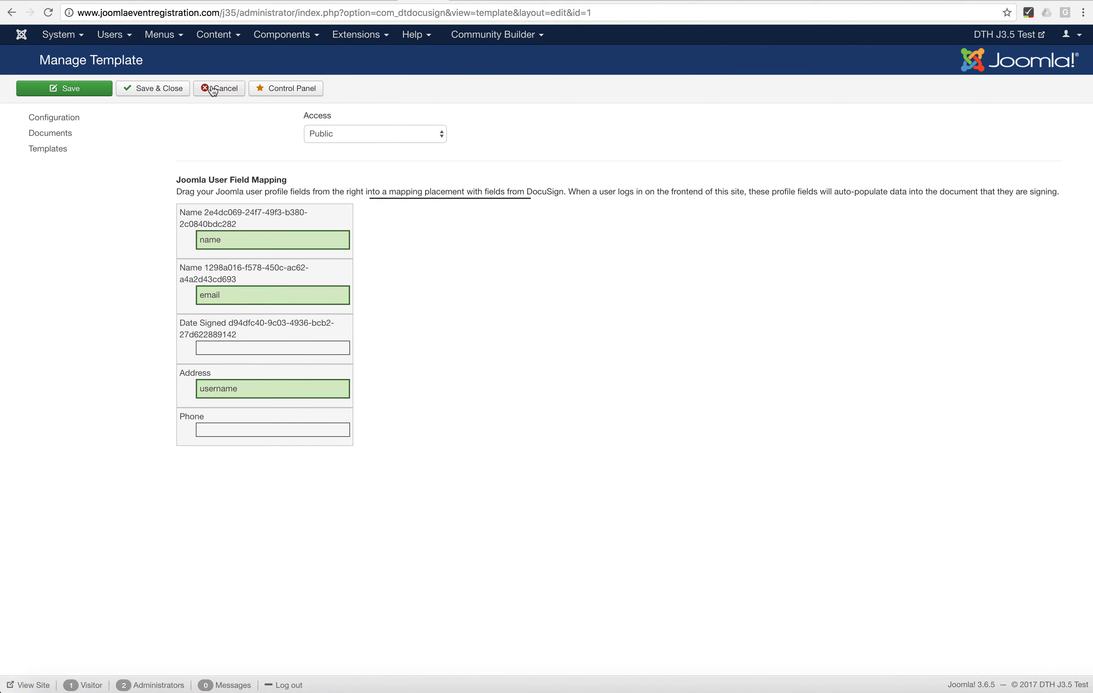
Step: Open the settings of the most recently sent document, review its access and folder options, and cancel without changes
click(62, 138)
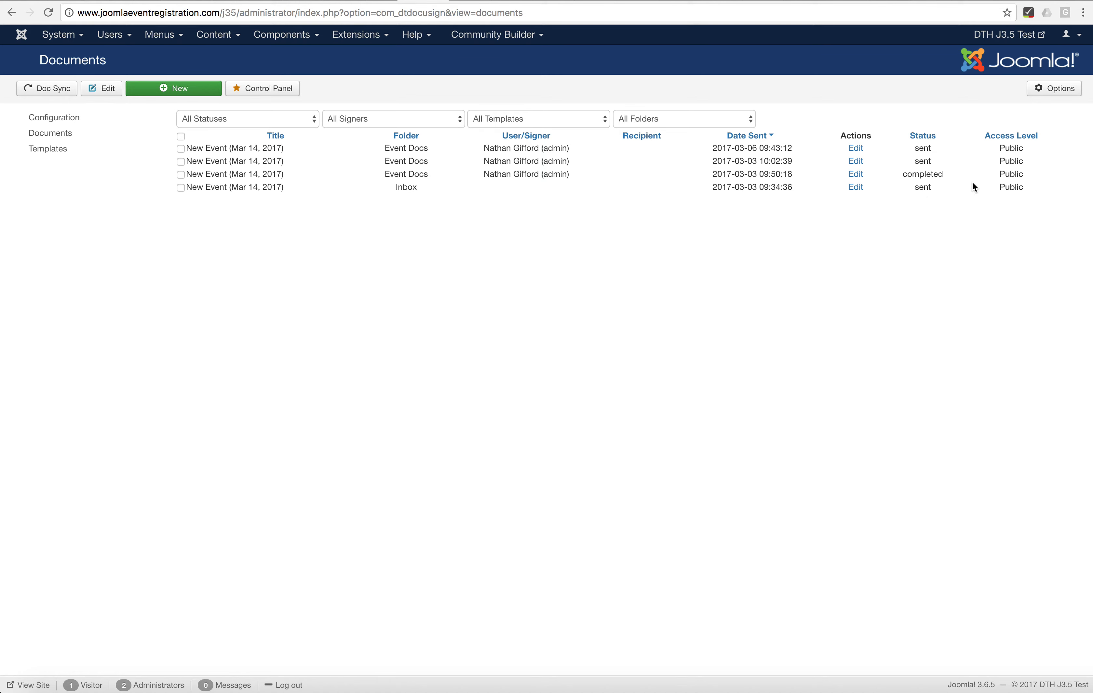
click(181, 150)
click(109, 92)
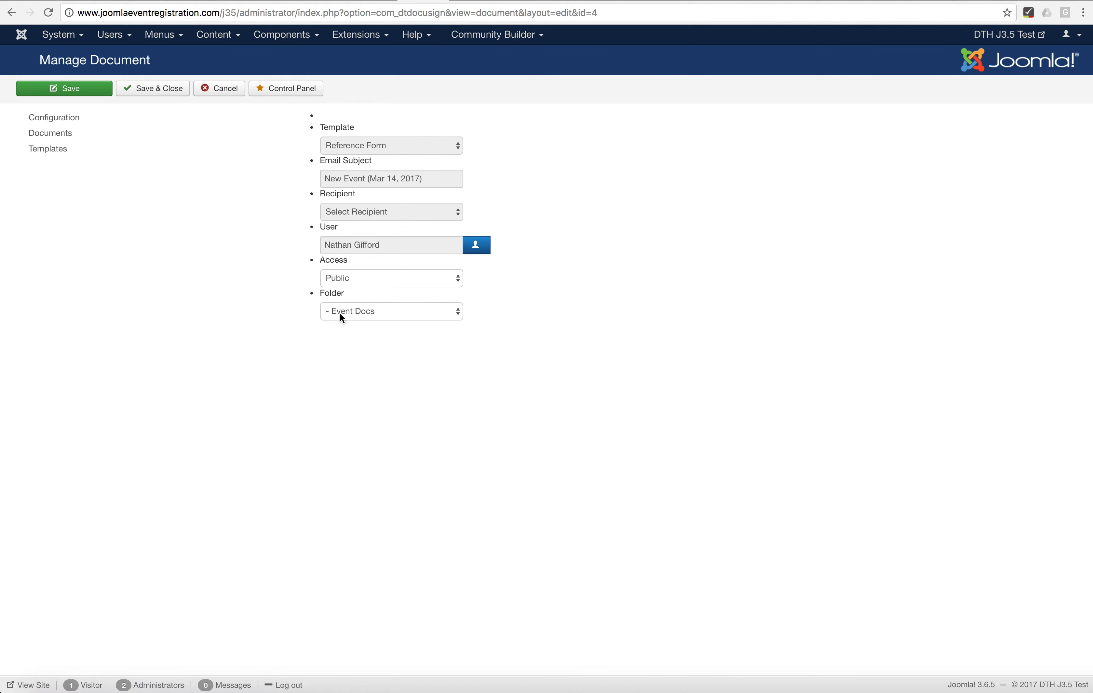
click(367, 277)
click(407, 278)
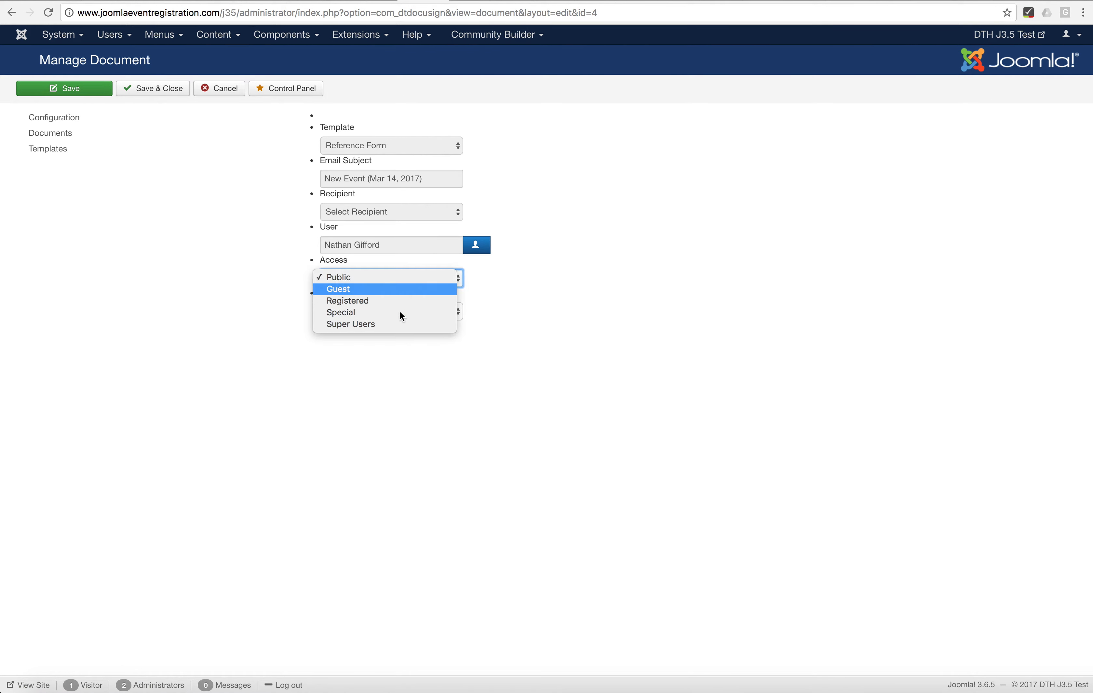
click(547, 311)
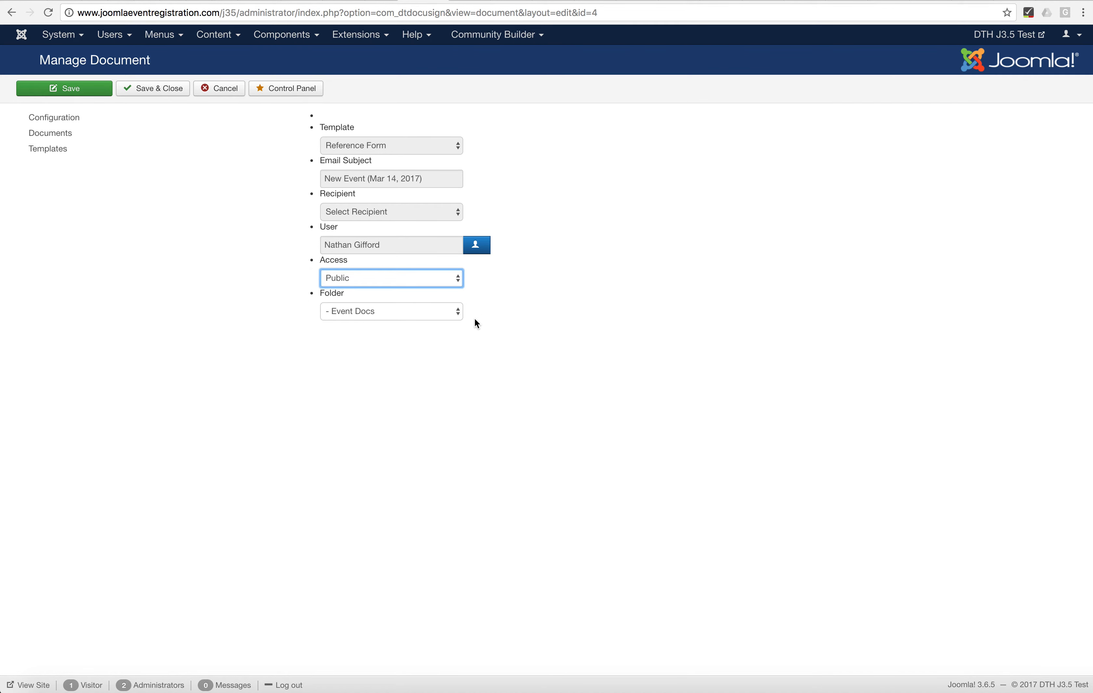
click(457, 316)
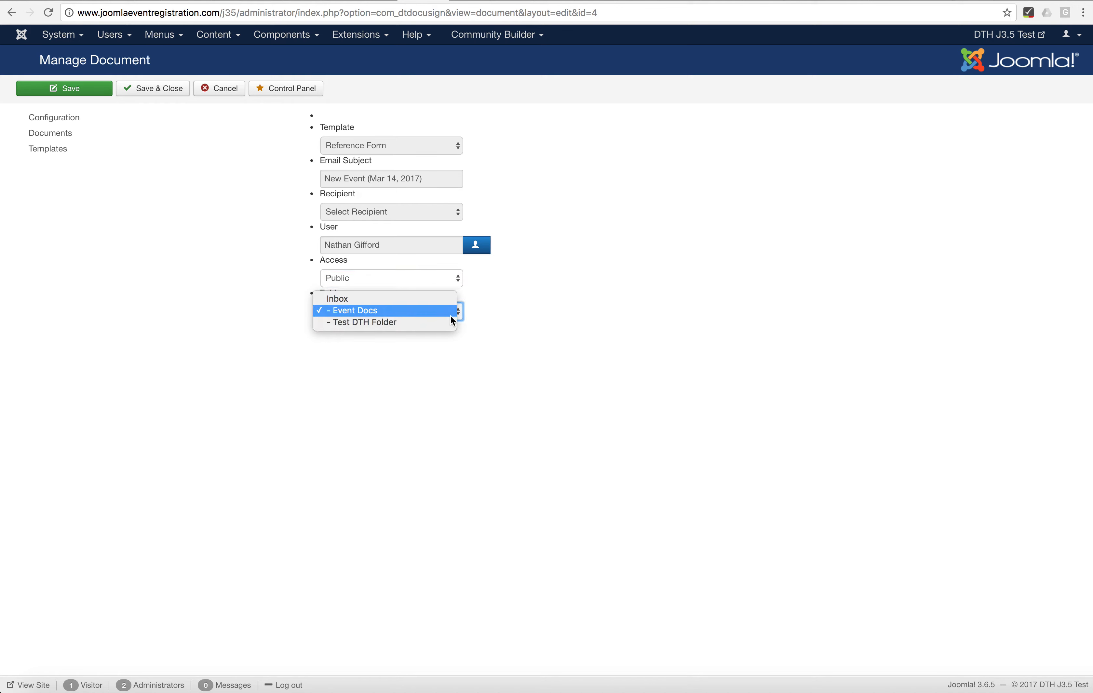
click(509, 335)
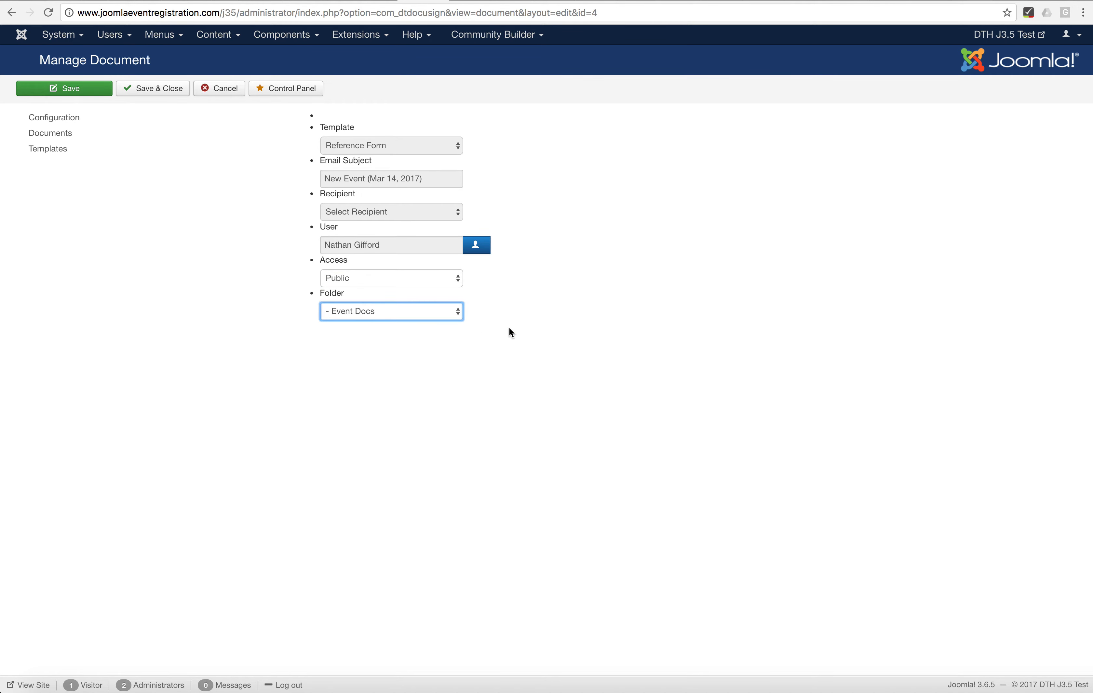
click(509, 327)
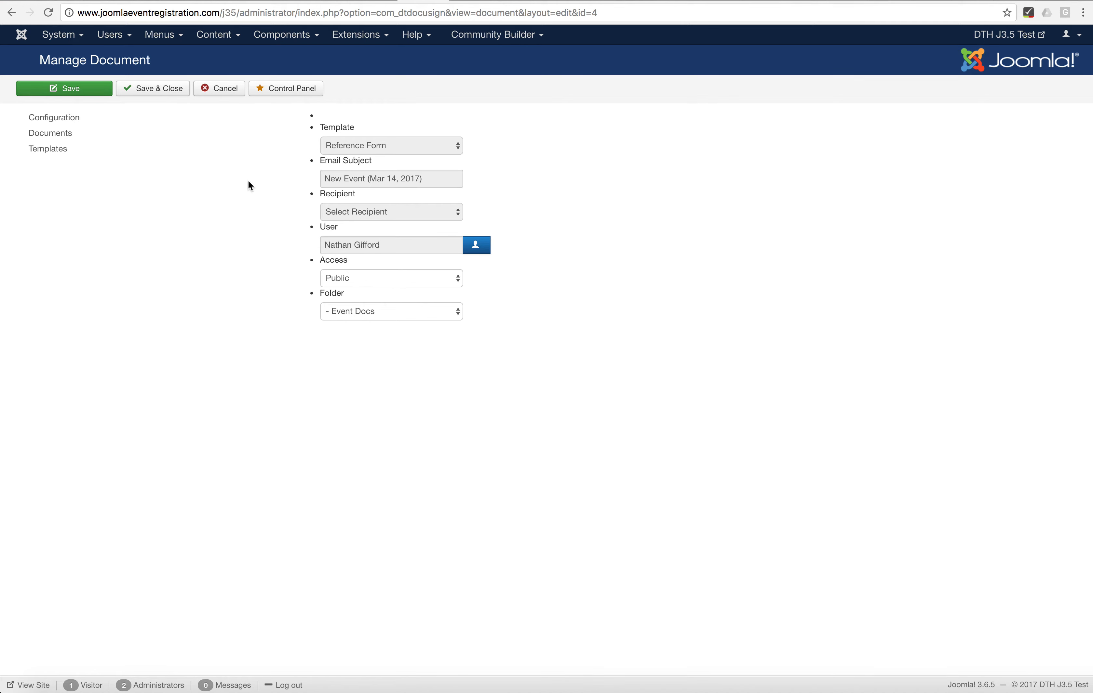
click(225, 94)
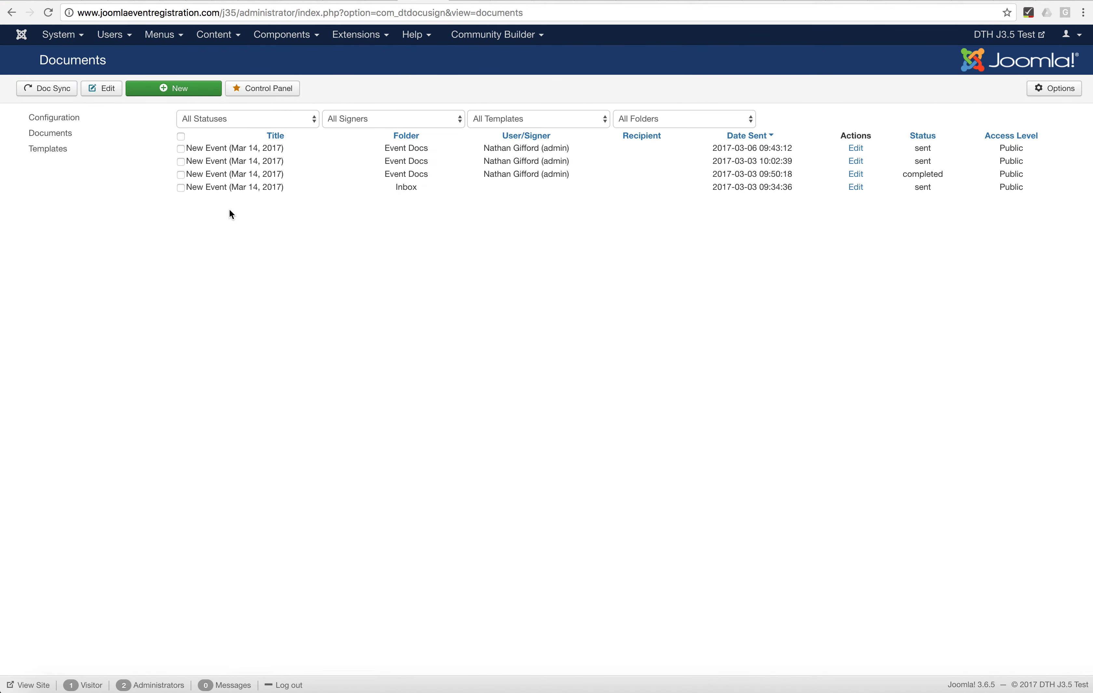
Step: Open the most recently sent New Event (Mar 14, 2017) document in the embedded DocuSign viewer and read through the form
click(181, 148)
click(854, 150)
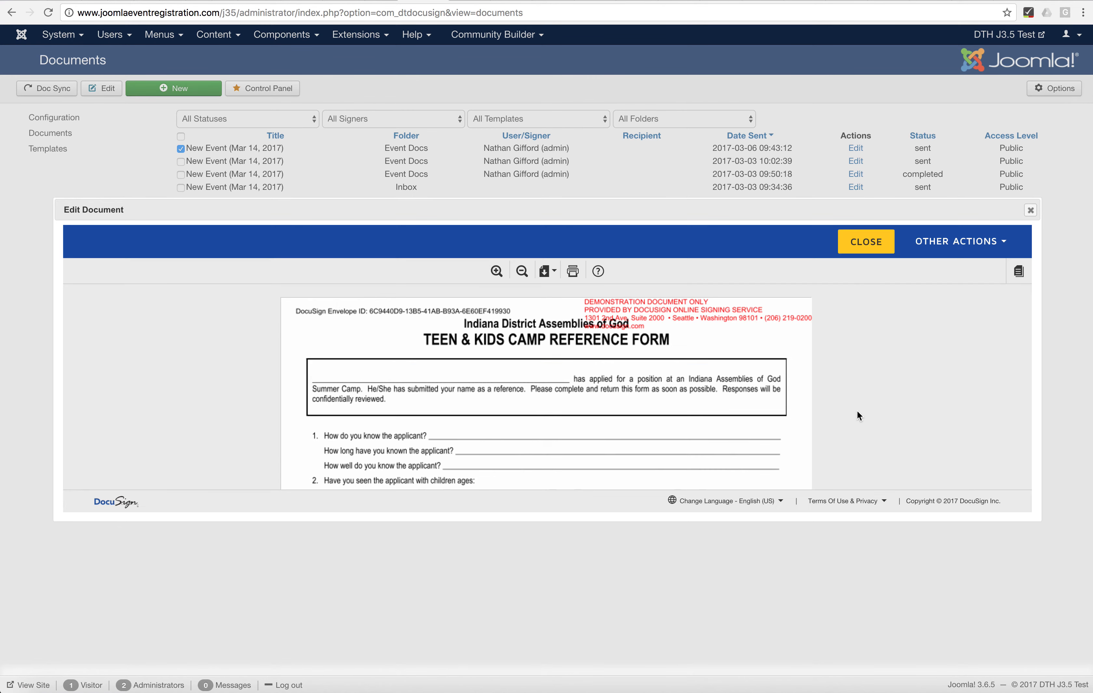
scroll(857, 412, down, 10)
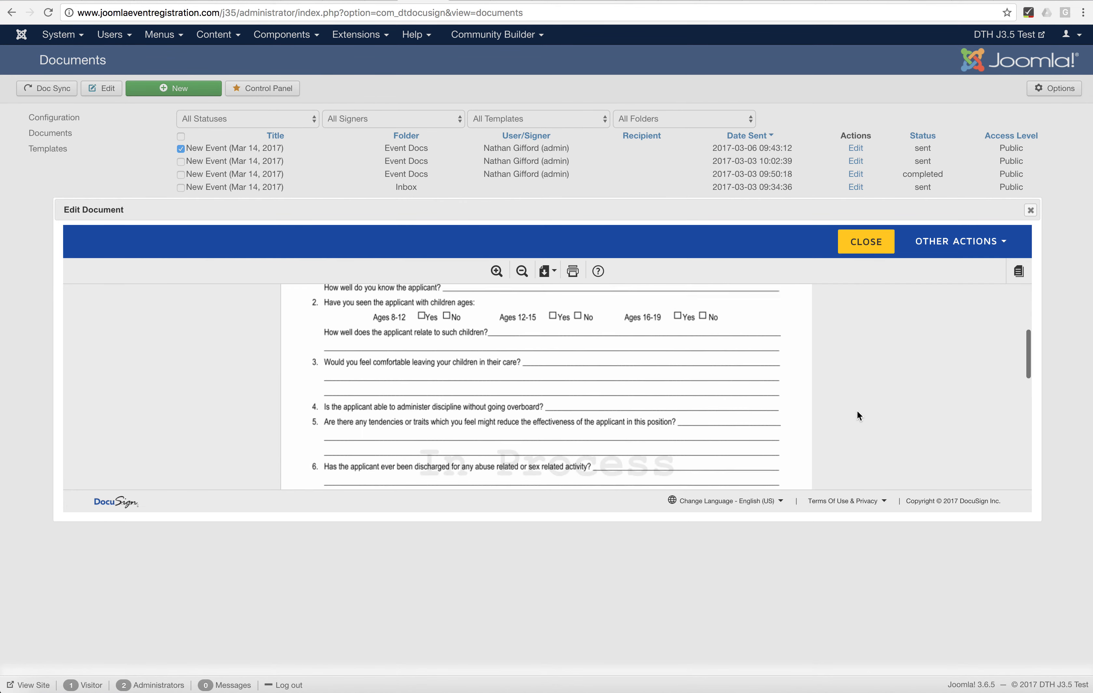
scroll(857, 412, down, 10)
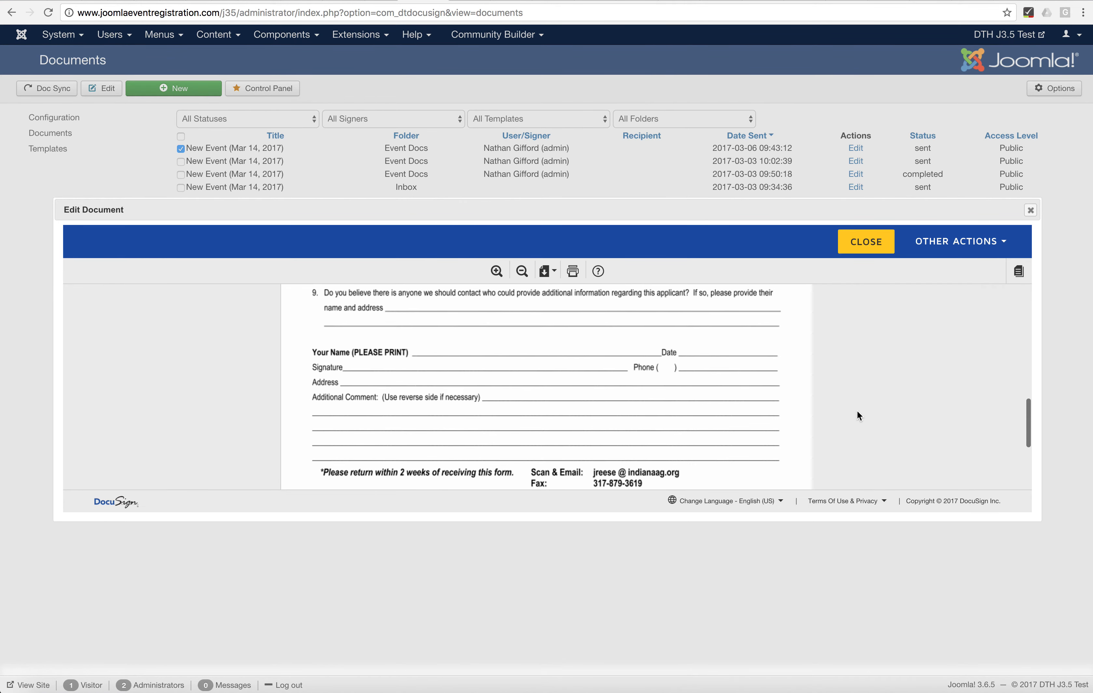
scroll(858, 412, up, 8)
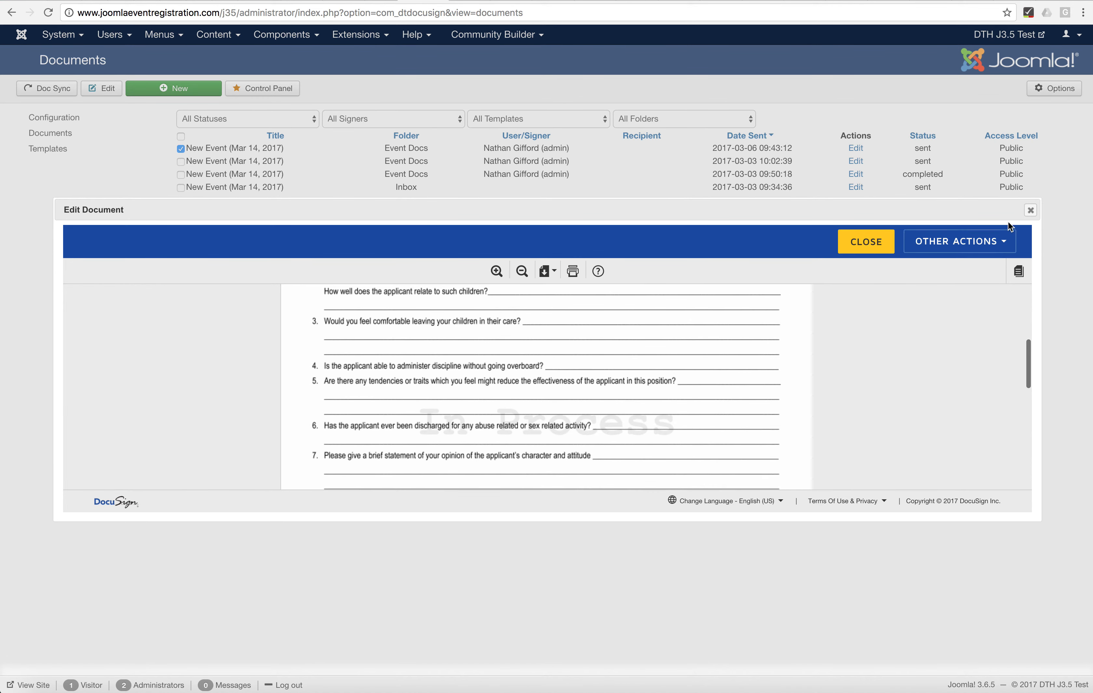
Step: Close the document viewer and start a new document from the Reference Form template with the email subject Test Document
click(1031, 212)
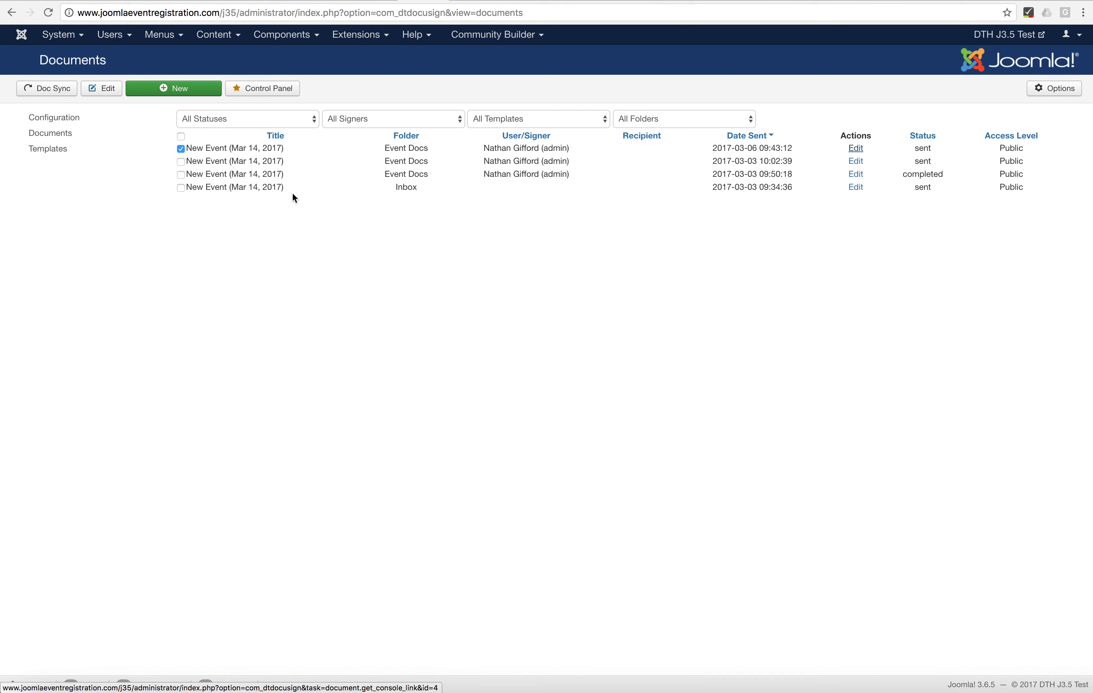
click(175, 92)
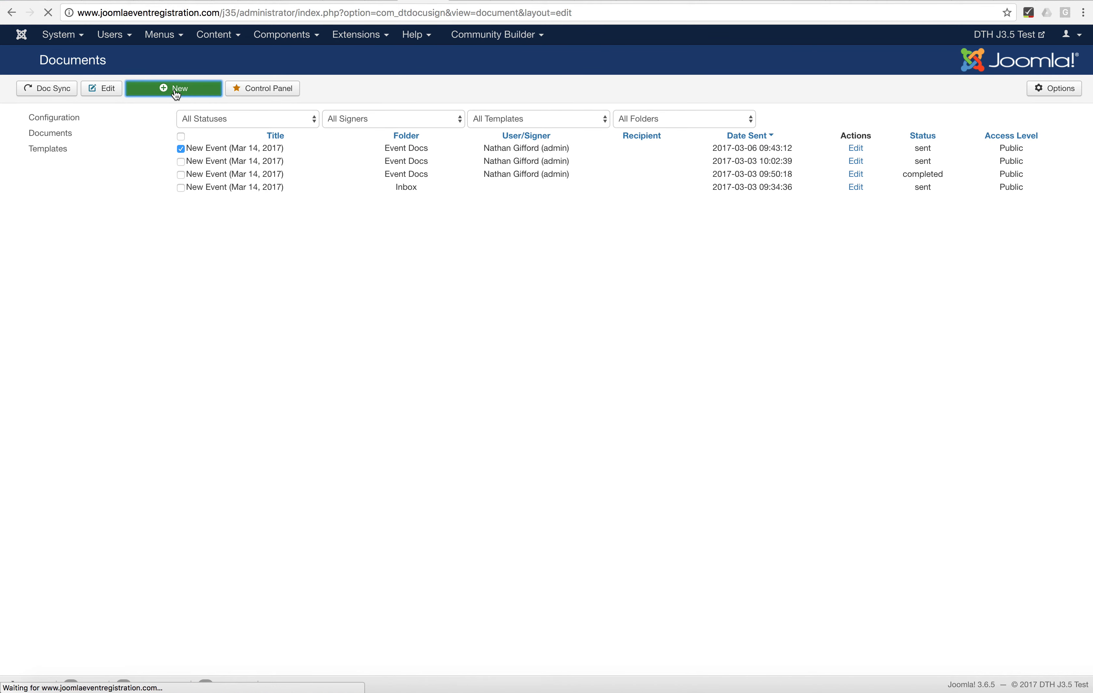
click(374, 145)
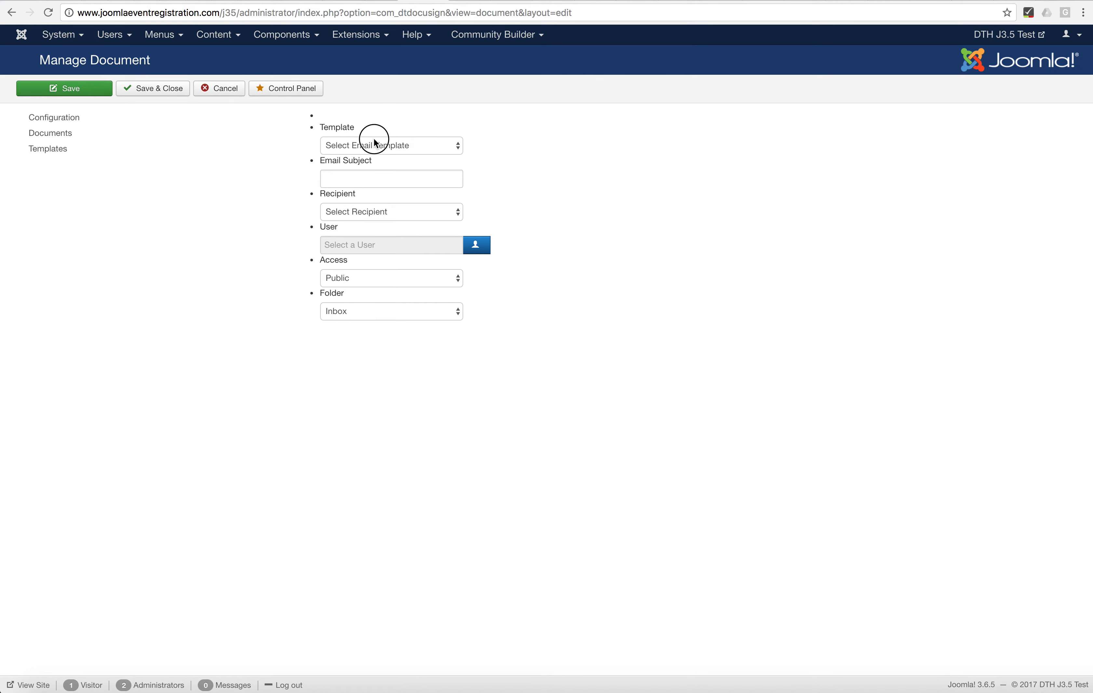
click(378, 157)
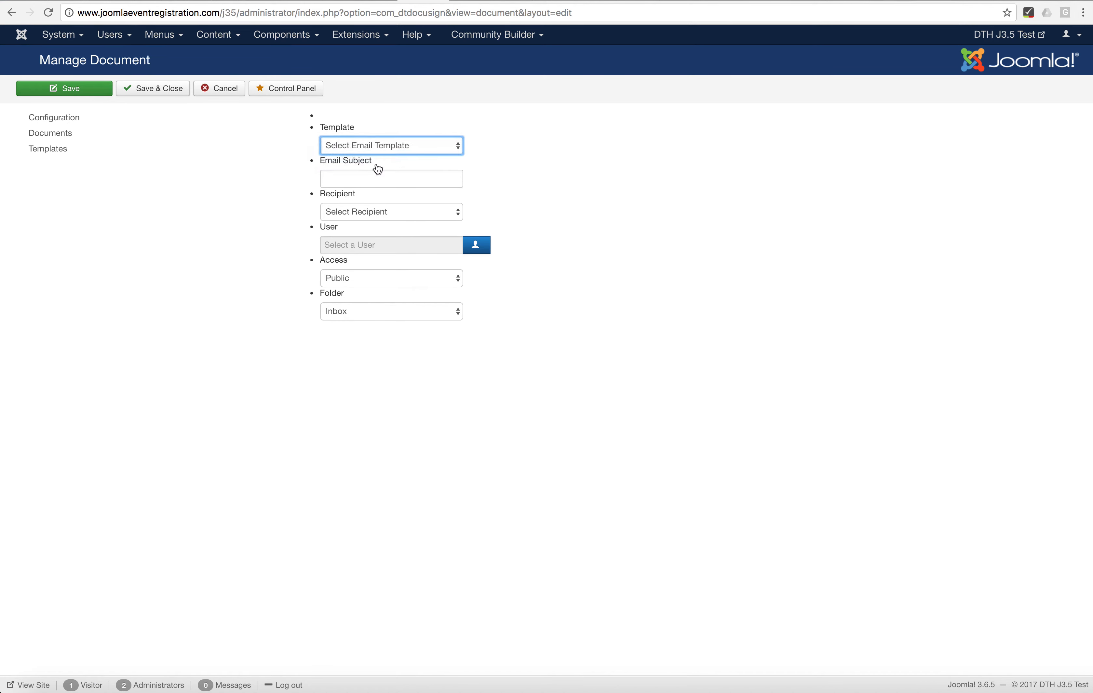
click(371, 173)
text(T)
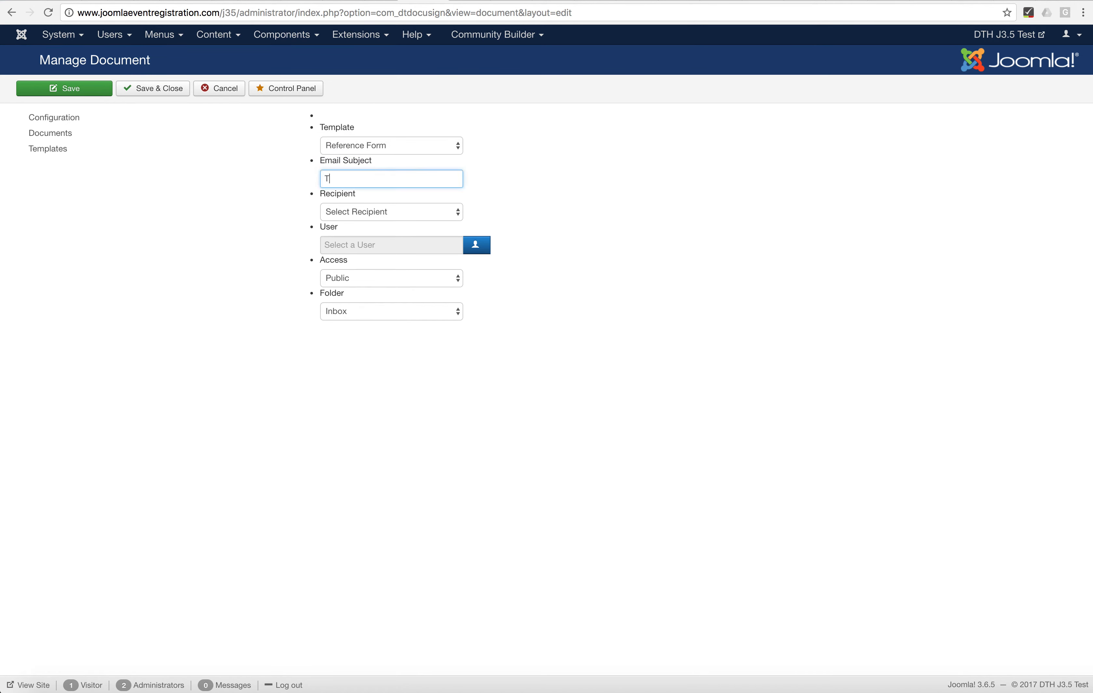
text(est Document)
Step: Set the new document's recipient role to Applicant and assign the admin account as its user
click(373, 209)
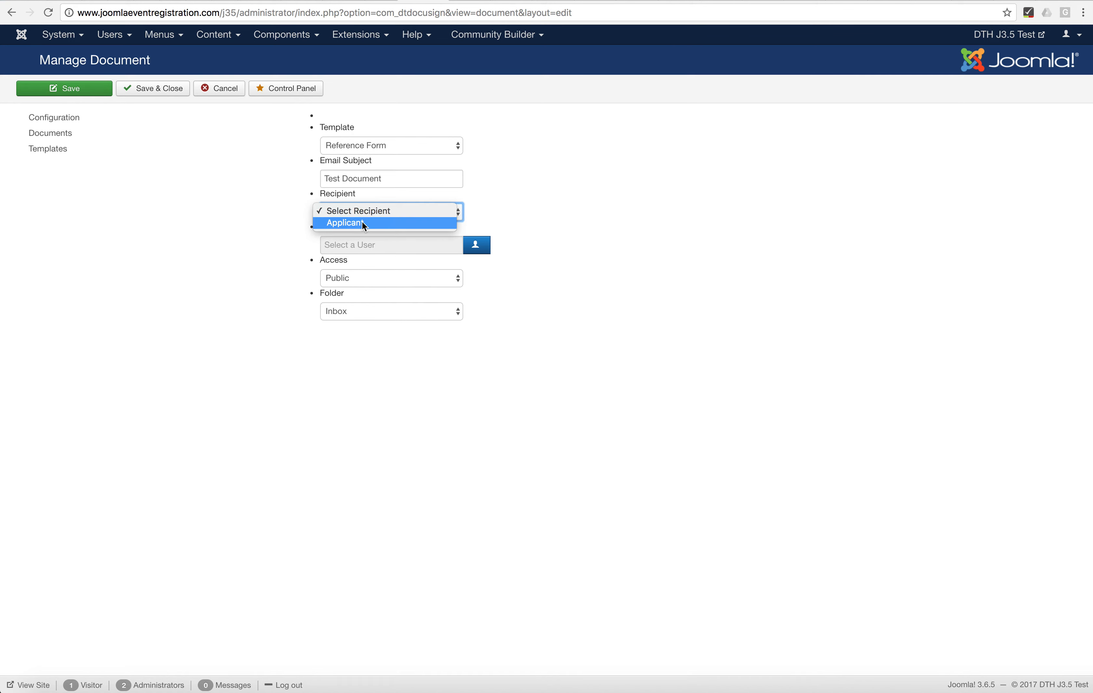
click(362, 224)
click(476, 247)
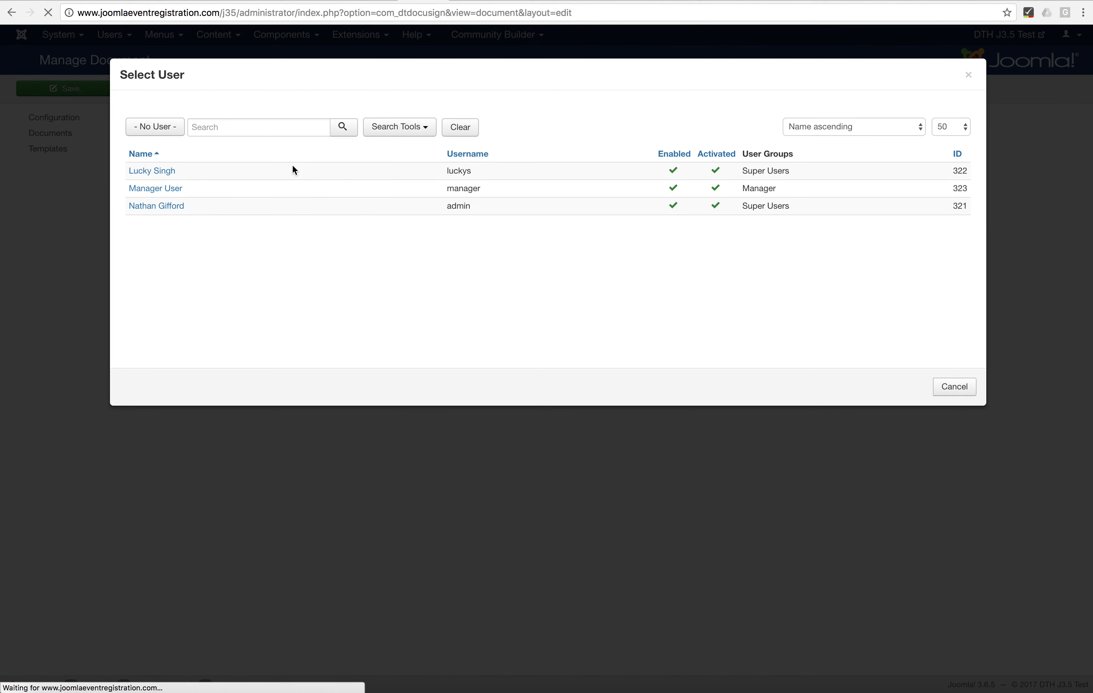
click(154, 198)
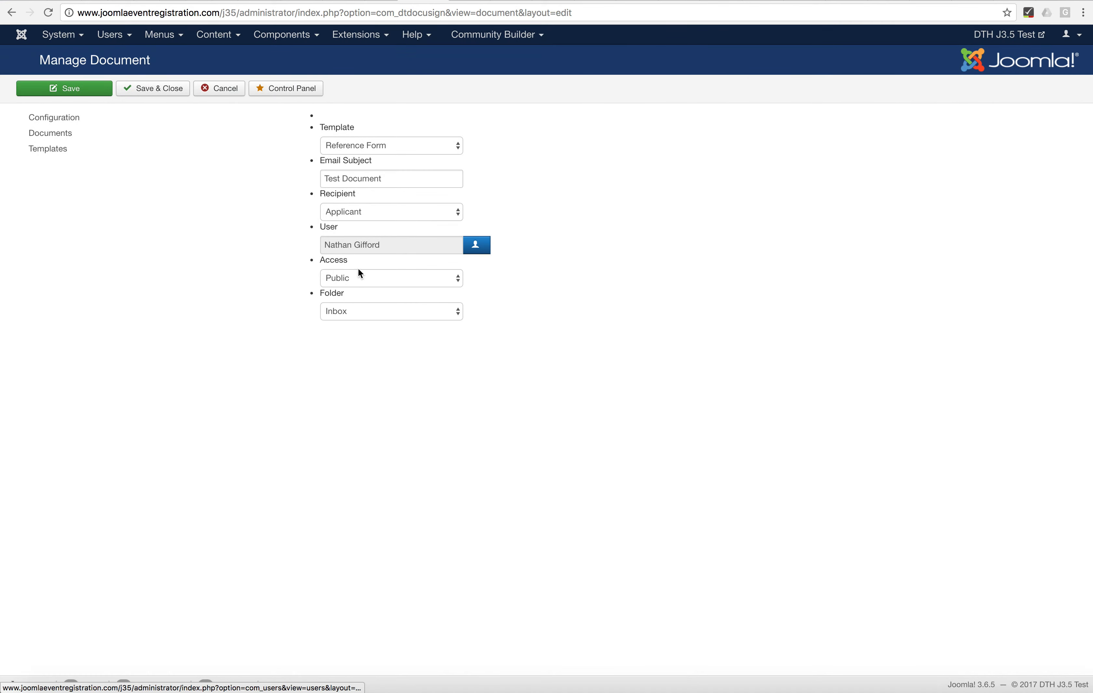
Step: Set the document's access to Registered and its folder to Test DTH Folder, and save and close it
click(361, 277)
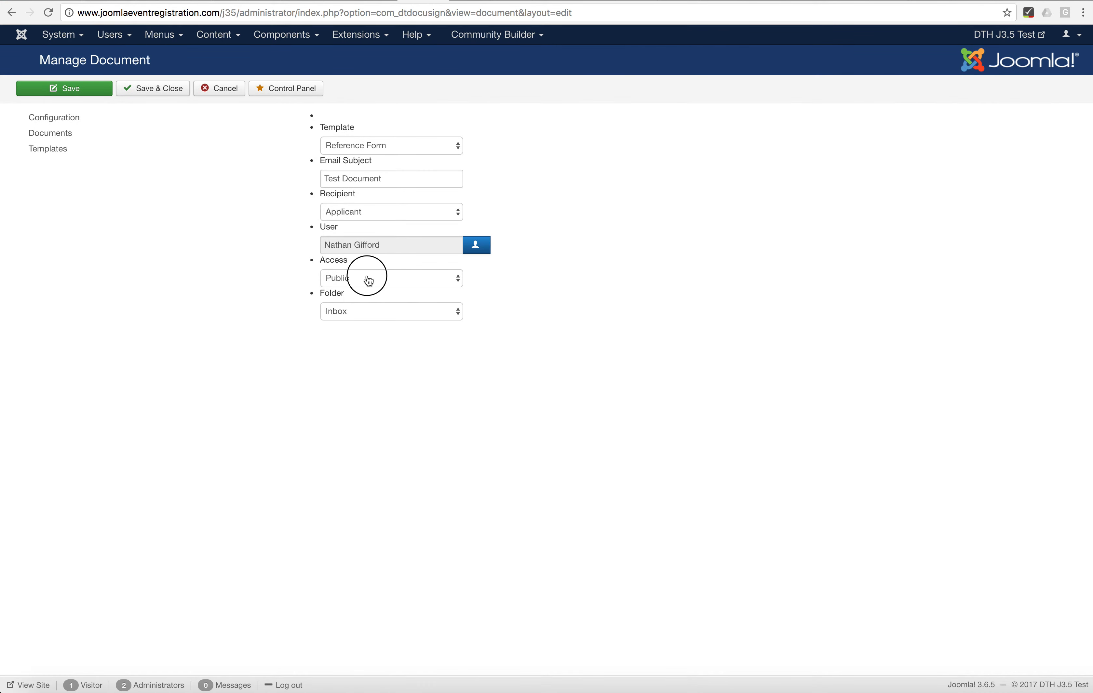
click(357, 300)
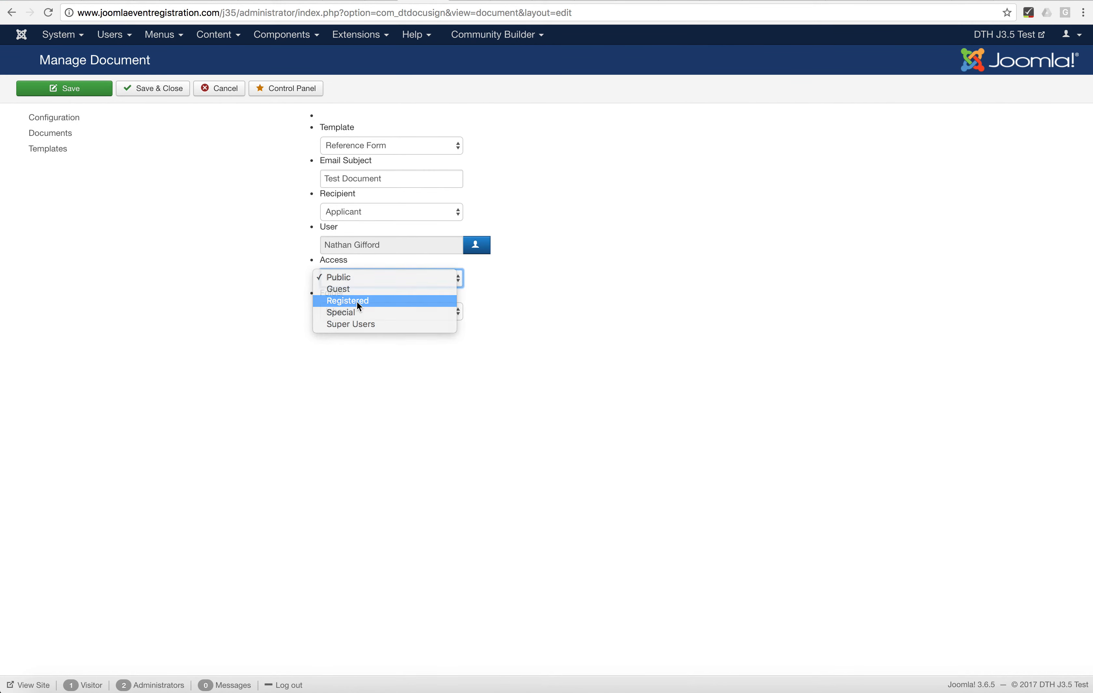
click(368, 312)
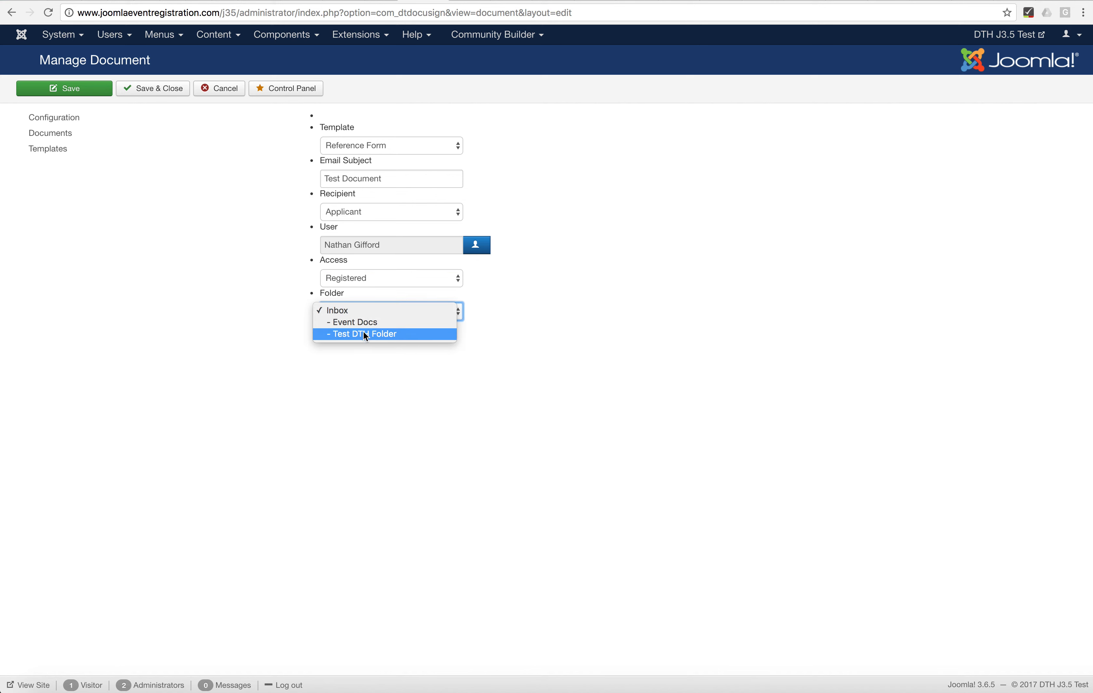
click(362, 338)
key(Down)
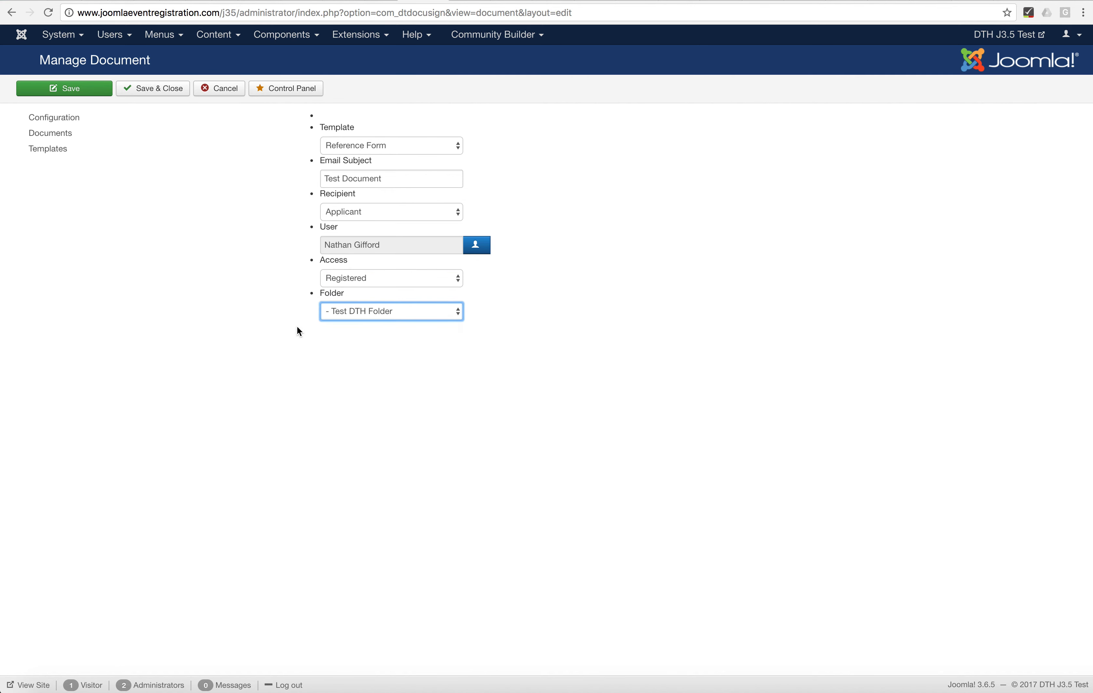
click(151, 97)
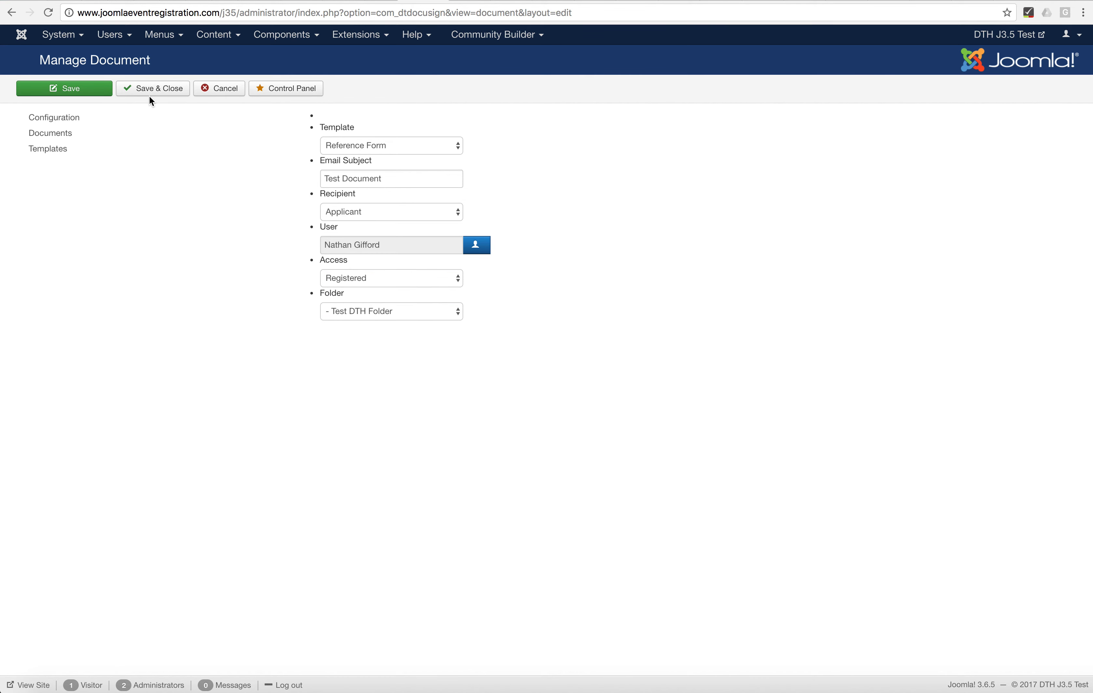
click(150, 90)
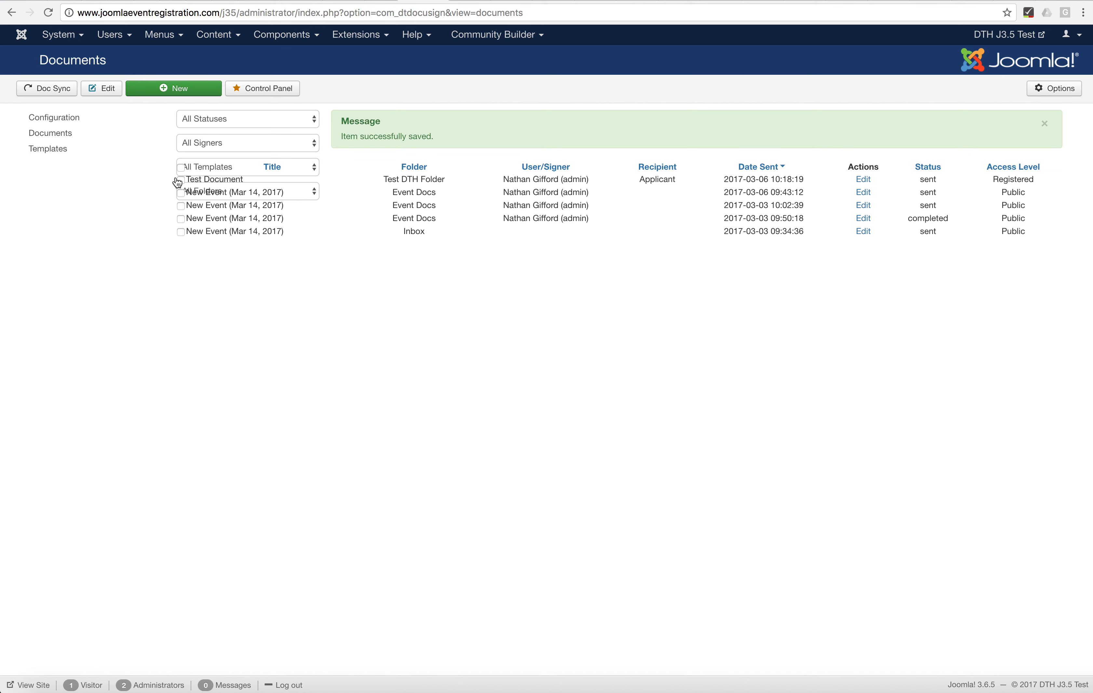
Step: Reload the documents list and review the titles of the Test Document and New Event entries
click(54, 154)
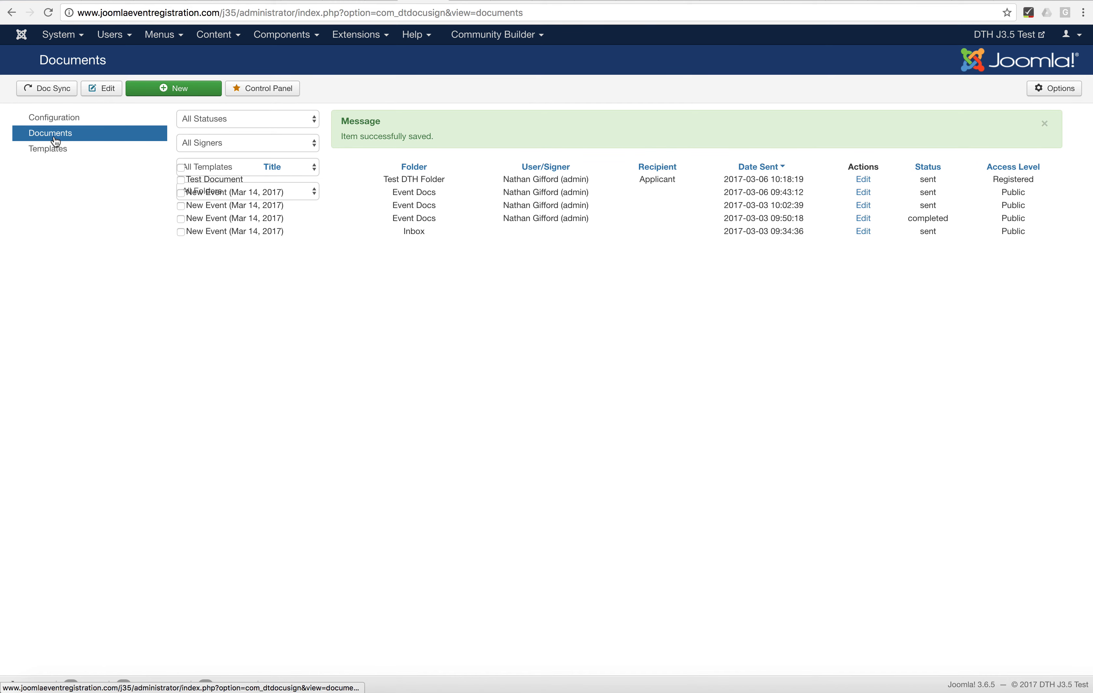
click(56, 141)
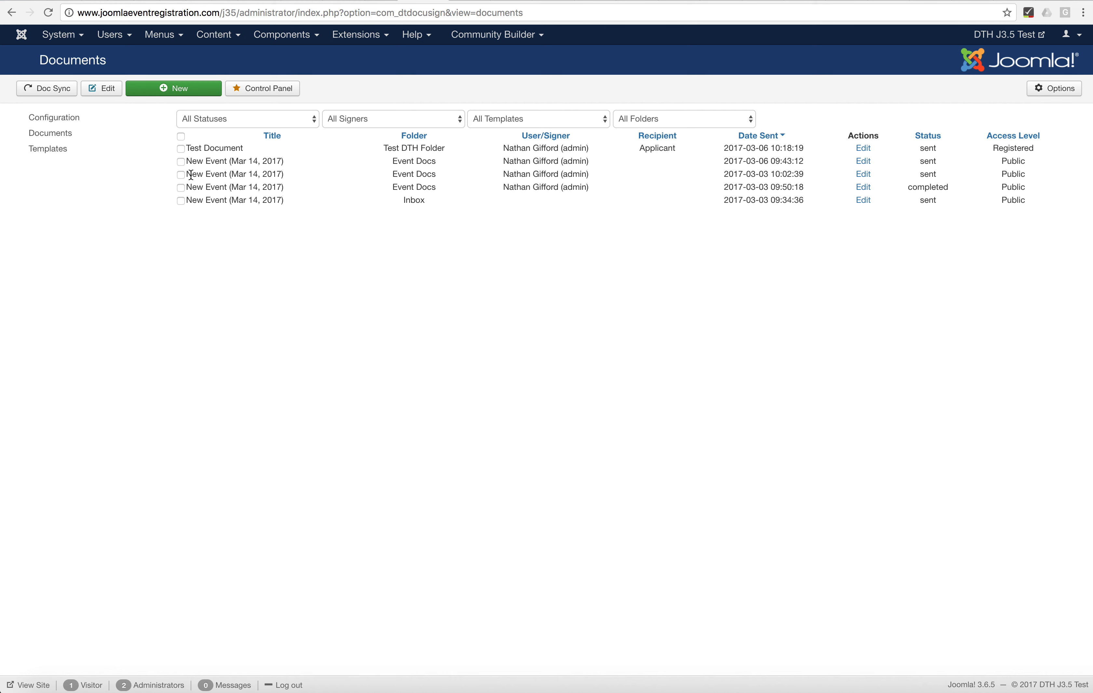
drag(188, 175, 230, 174)
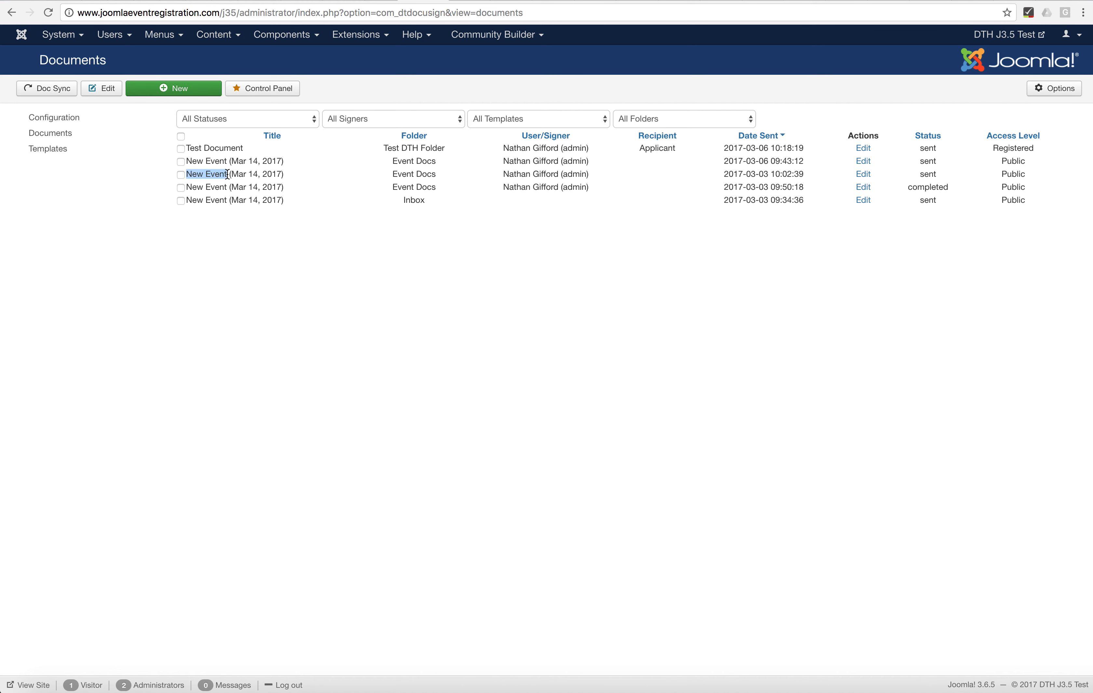
click(288, 189)
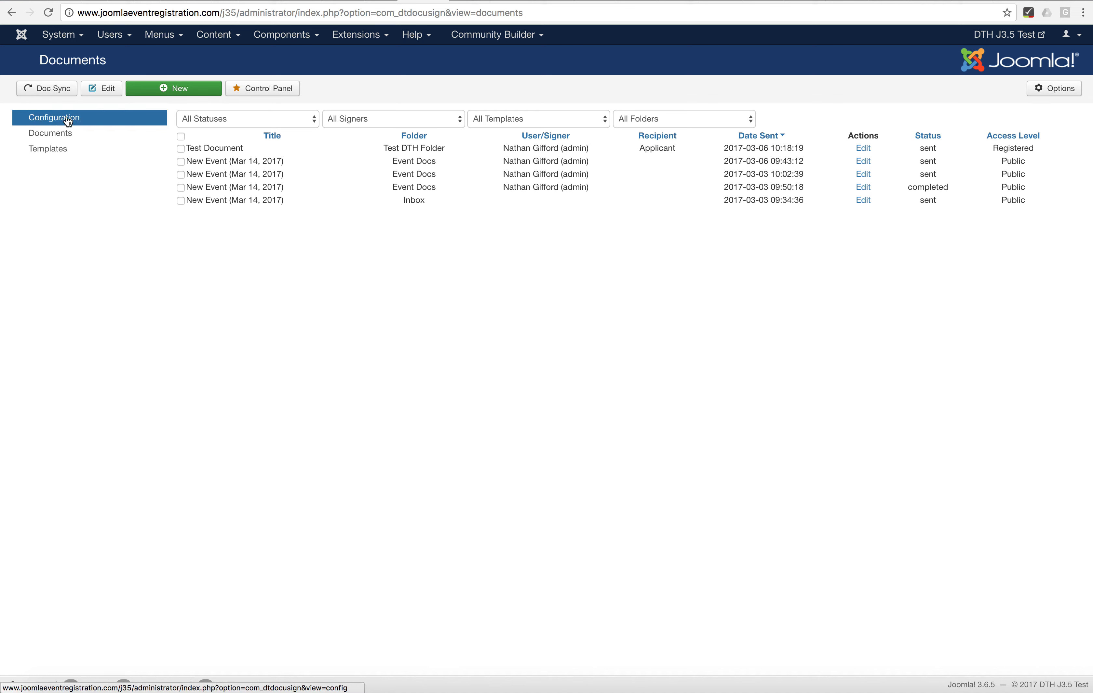
Step: Open the templates list and synchronize it with DocuSign
click(52, 150)
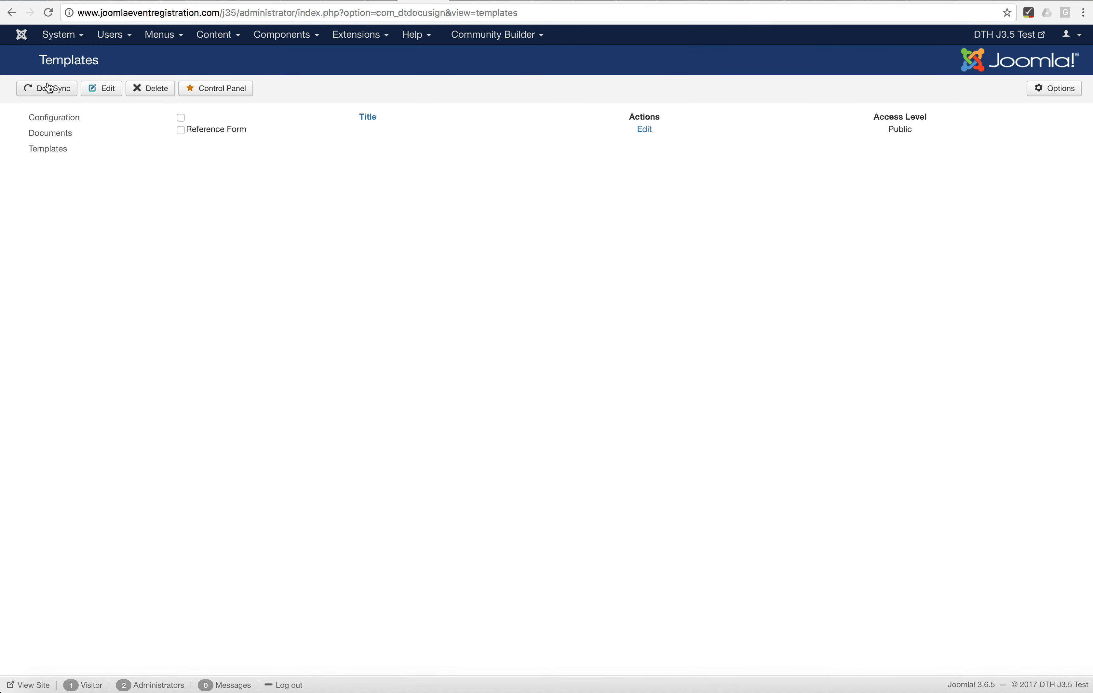
click(53, 91)
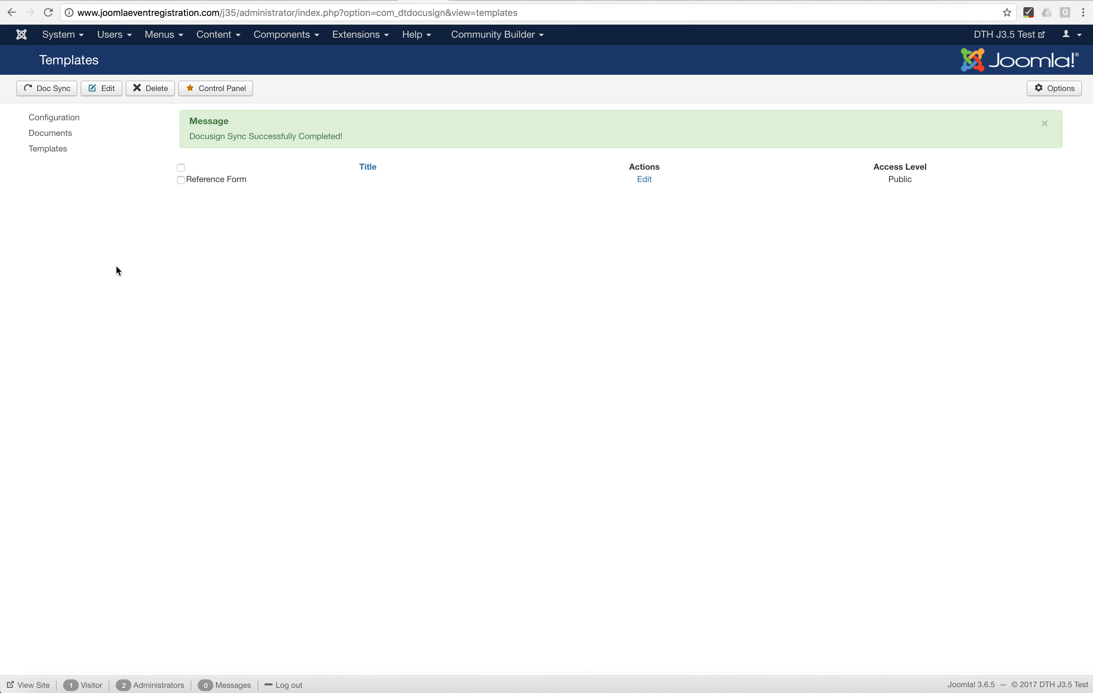
Step: Switch to the front-end site, refresh My Docs, and open Test Document for signing, continuing to its form
click(374, 2)
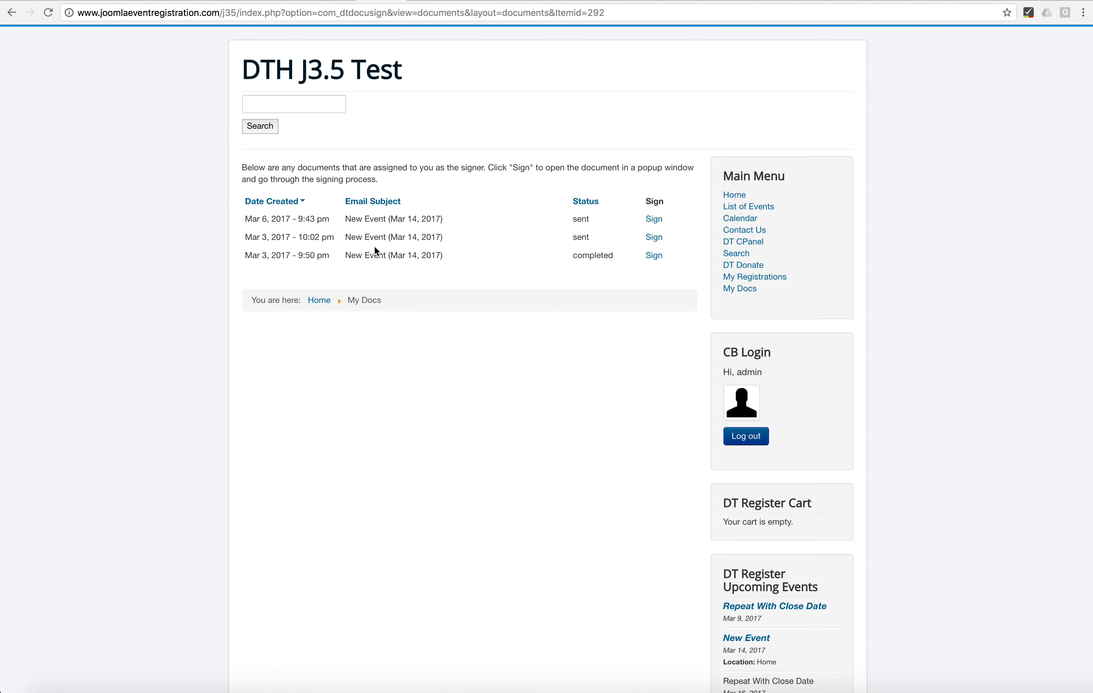
click(734, 293)
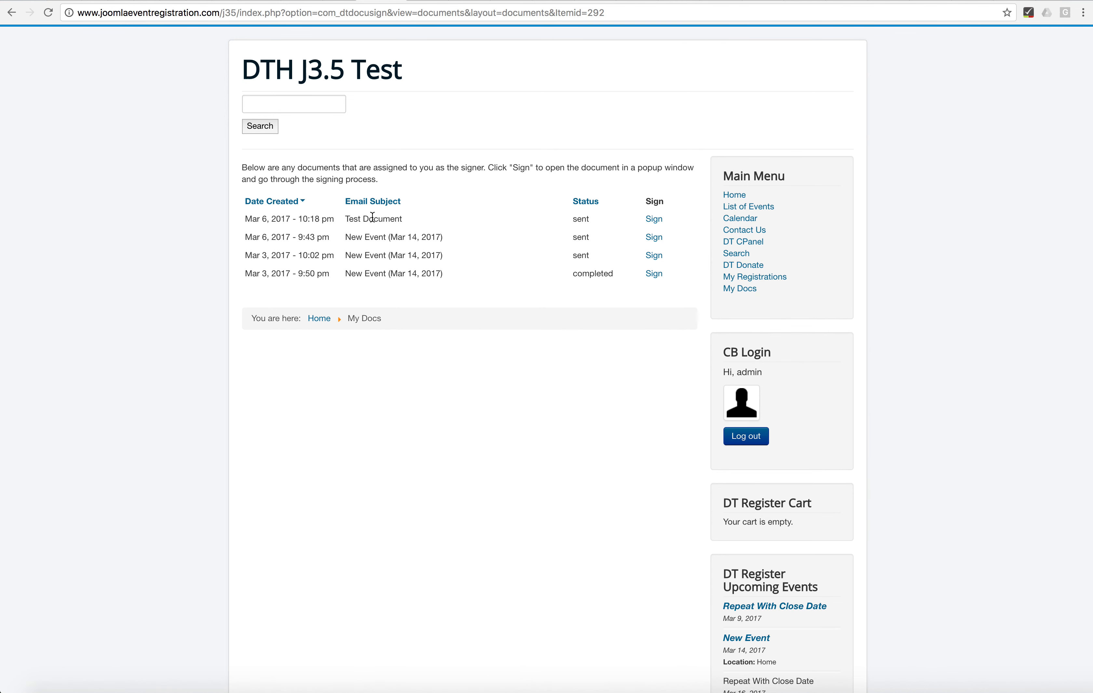
drag(347, 218, 423, 220)
click(424, 221)
click(656, 221)
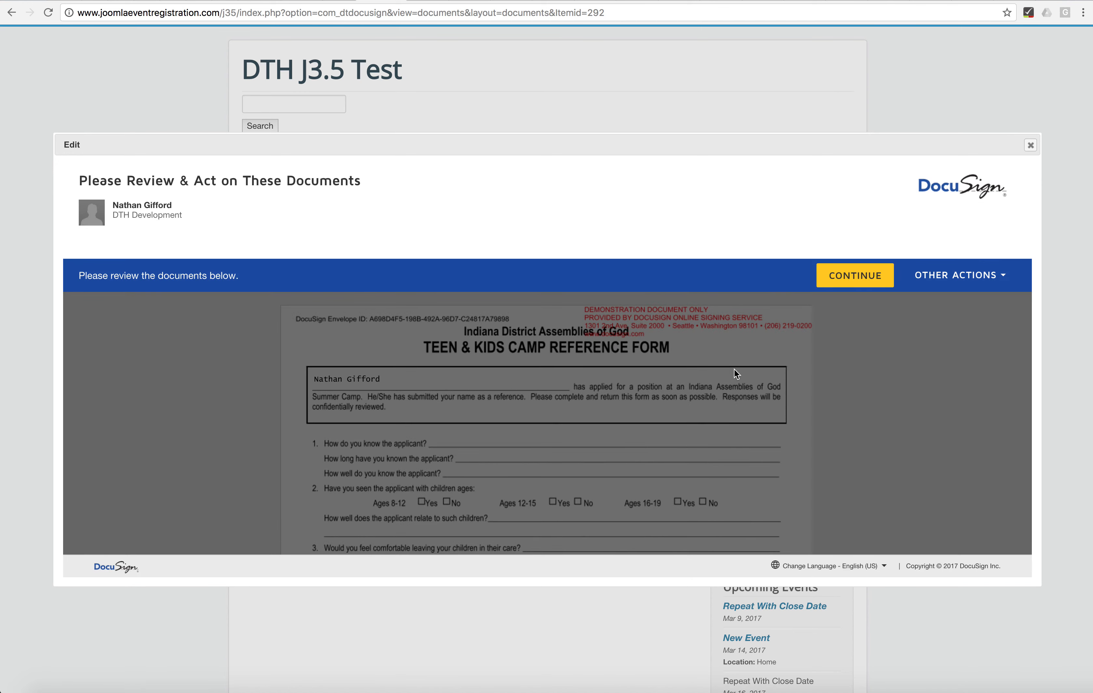
click(855, 274)
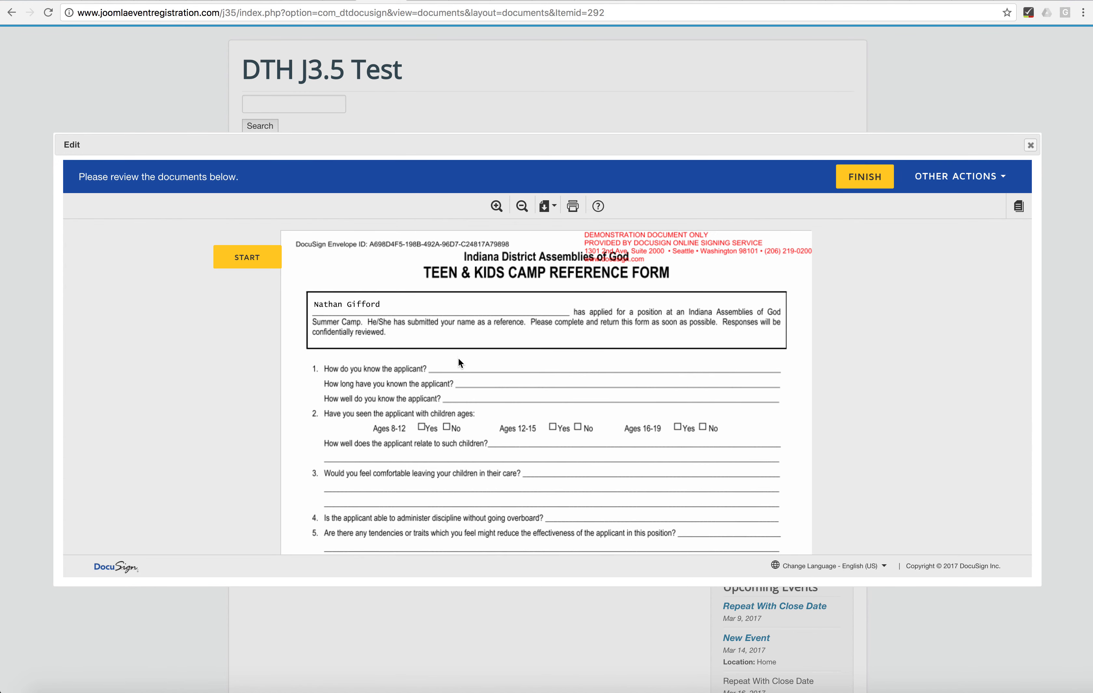
Step: Fill in the required phone number and address fields near the end of the reference form
scroll(458, 360, down, 5)
scroll(458, 359, down, 5)
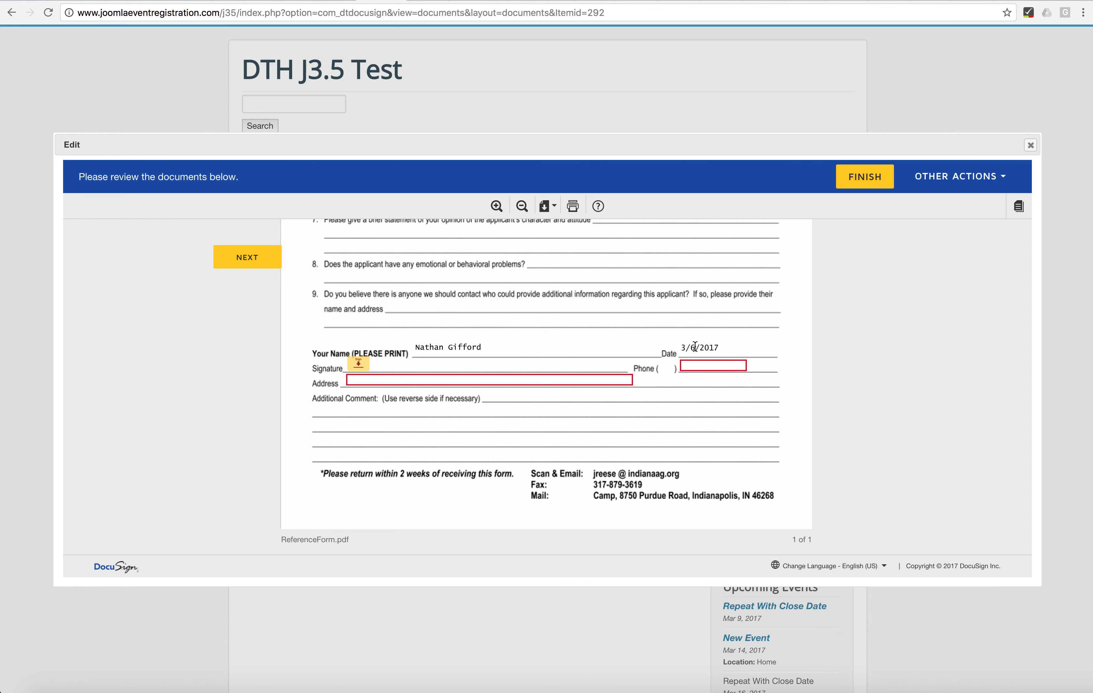
click(695, 365)
text(12)
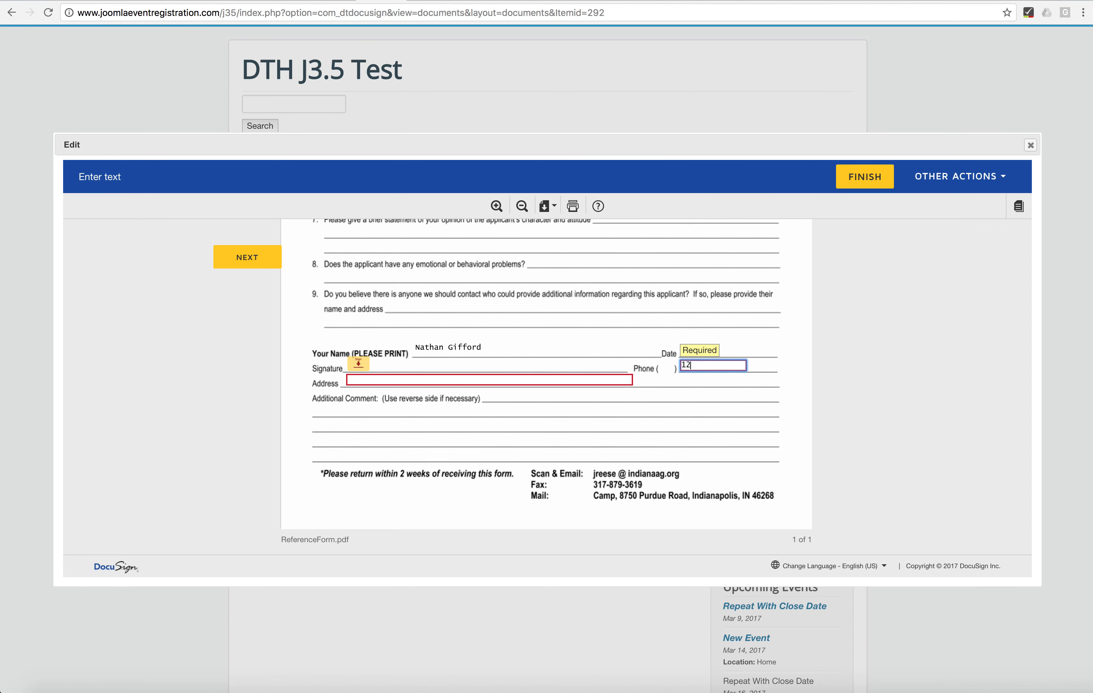
text(3-123-1234)
key(Tab)
text(123 Test Dr)
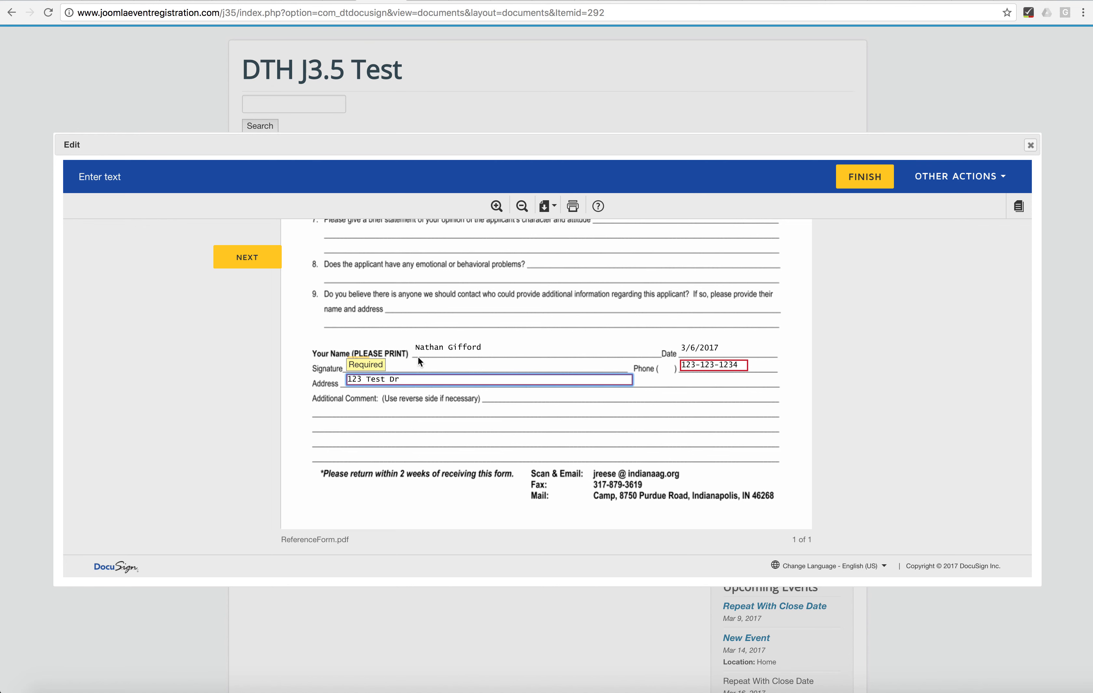
Step: Sign the reference form in its signature field and finish the signing process
click(363, 365)
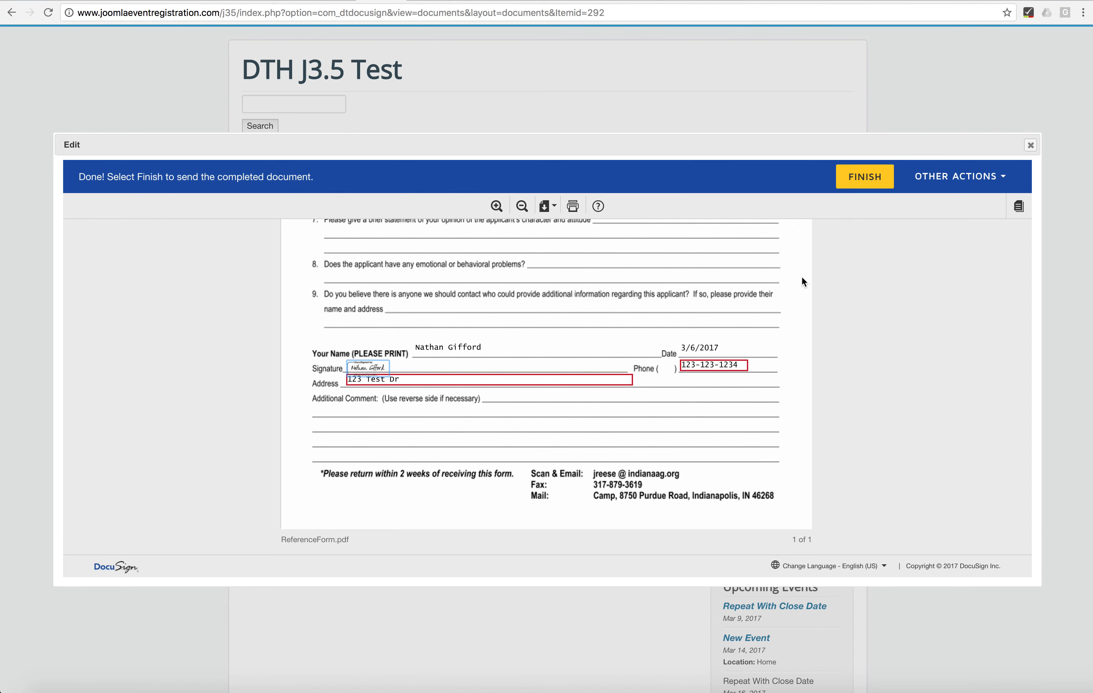
click(854, 183)
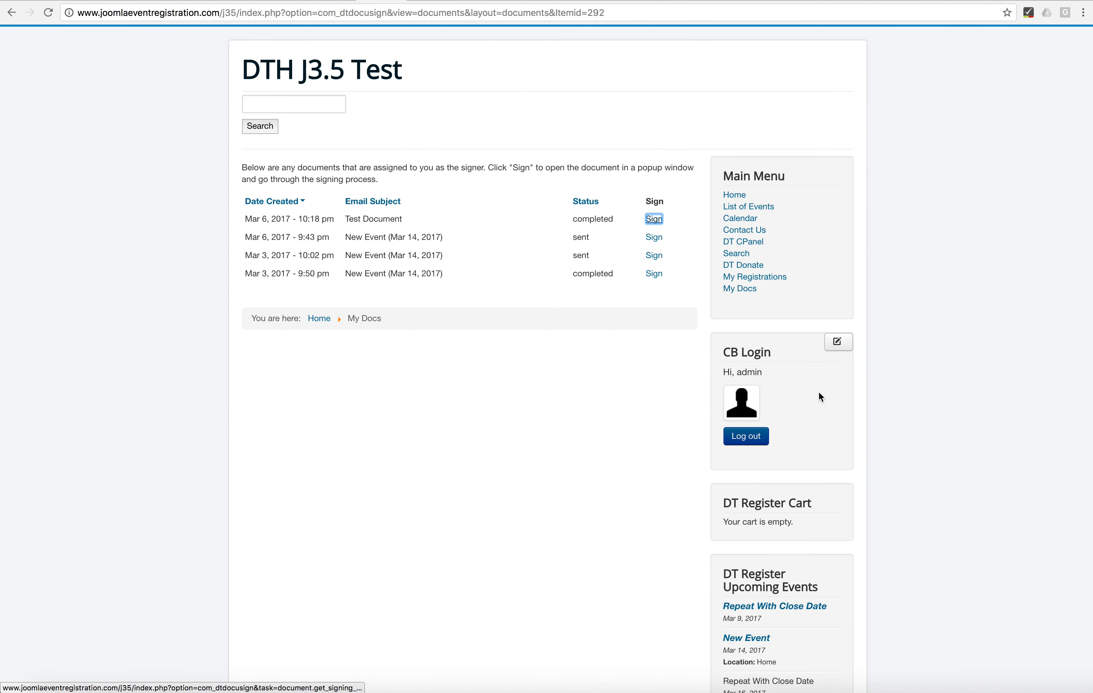
Step: Check the signing status of Test Document in the My Docs list
click(573, 418)
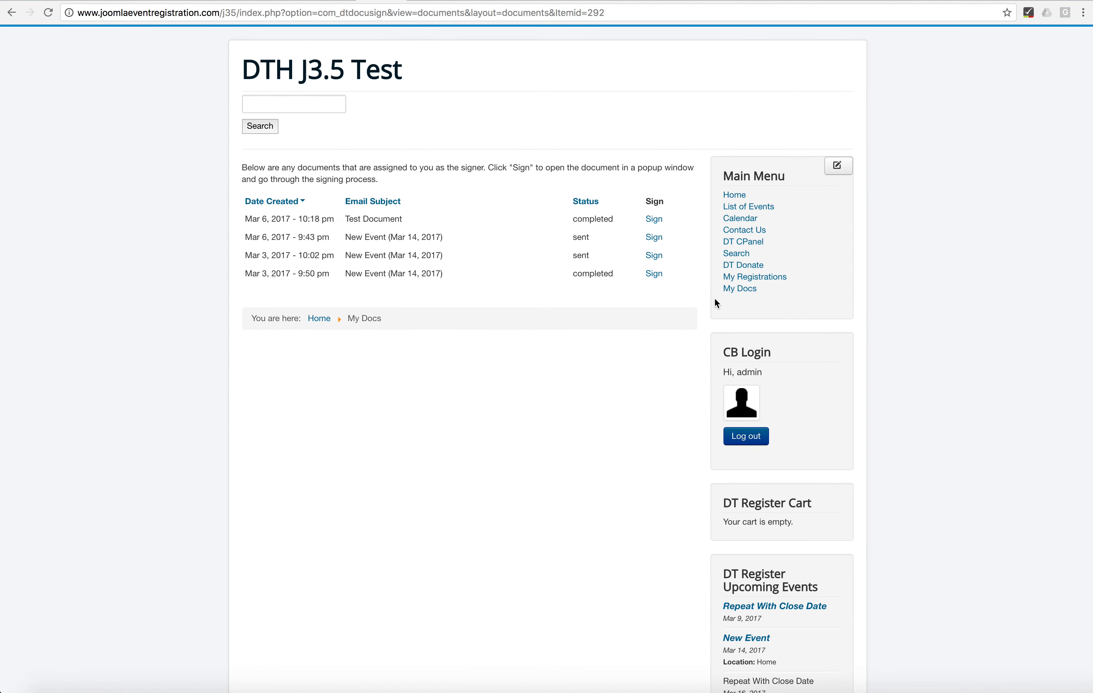
drag(346, 219, 384, 219)
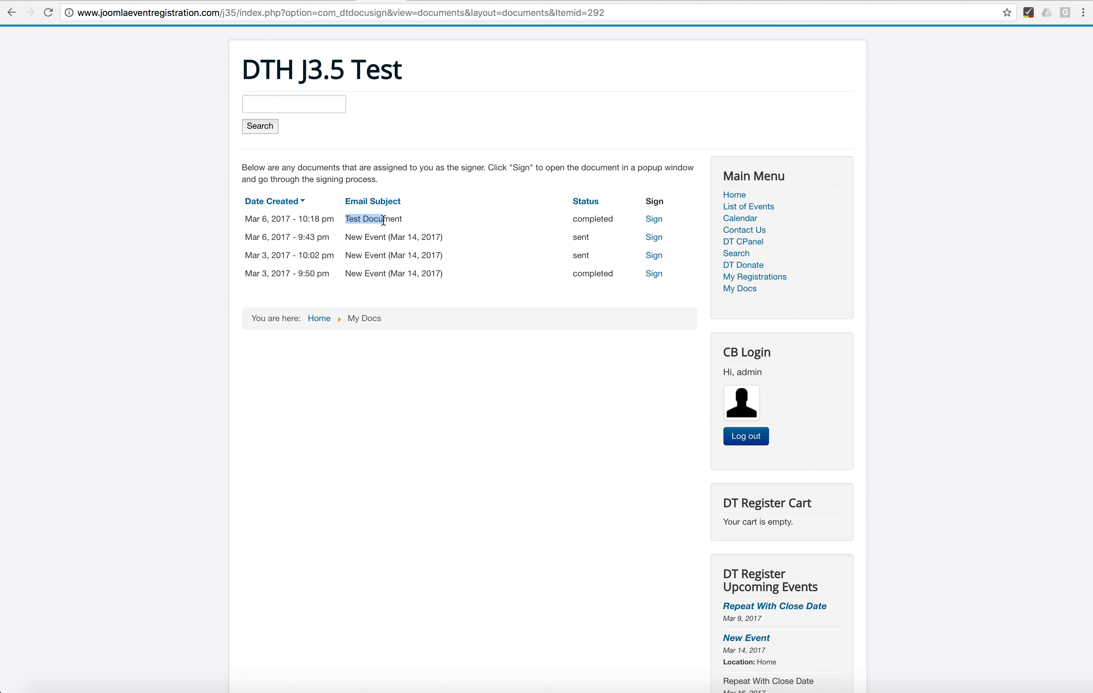
click(597, 221)
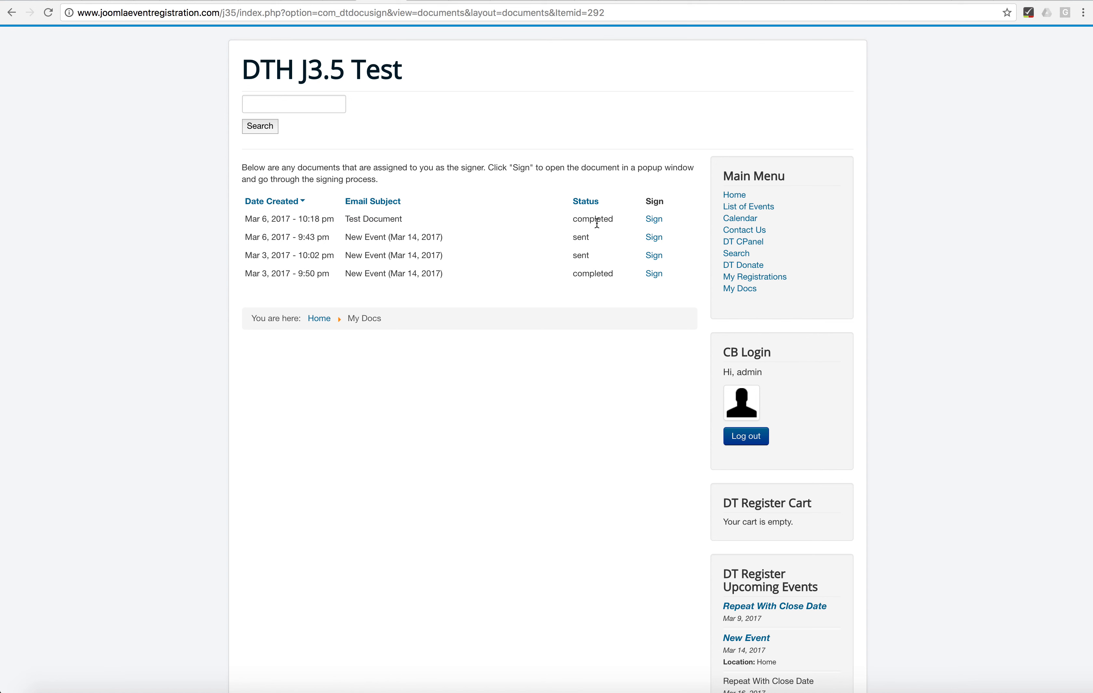